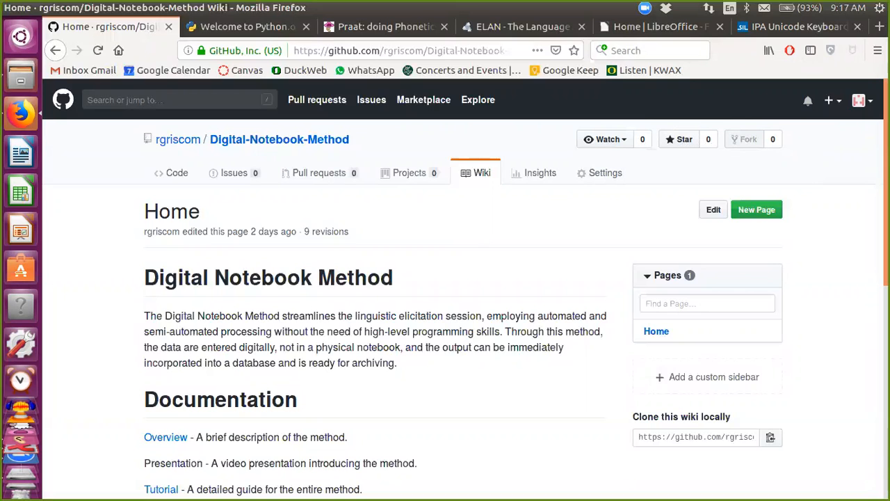
Step: Open the Overview document from the wiki's Documentation section and read the 4 Stages of the Digital Notebook Method
scroll(445, 292, "down", 1)
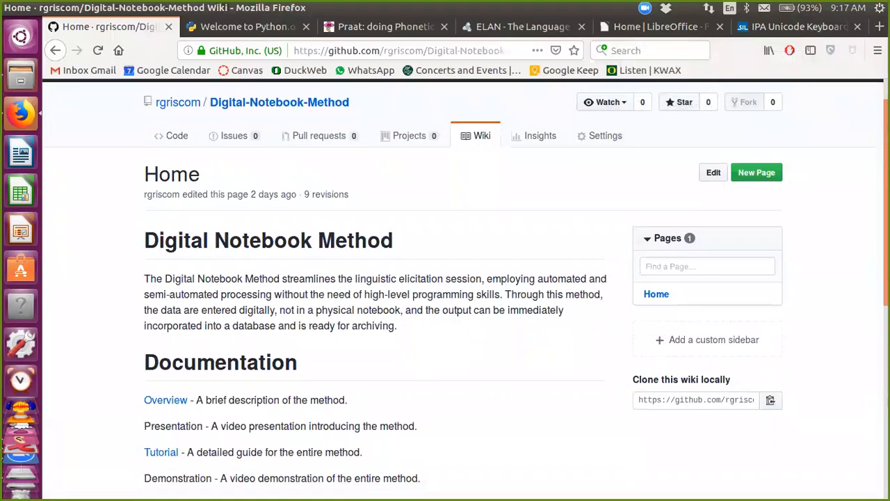
scroll(445, 292, "down", 1)
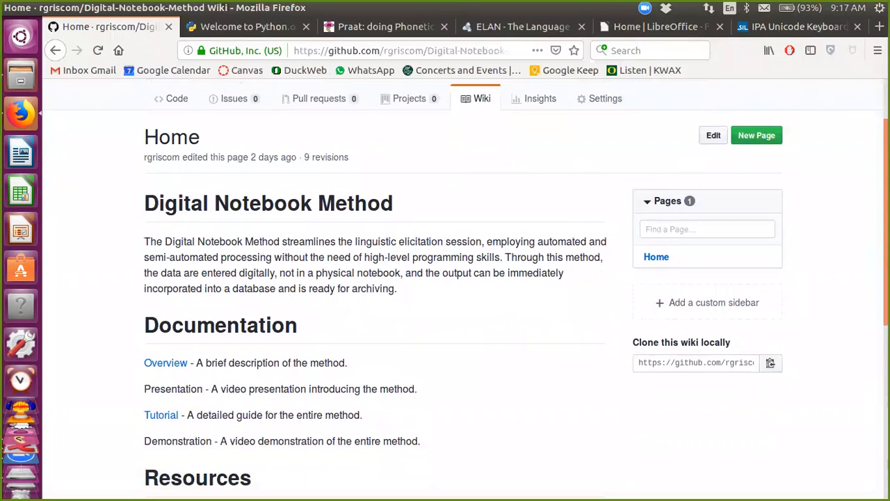
scroll(445, 293, "down", 4)
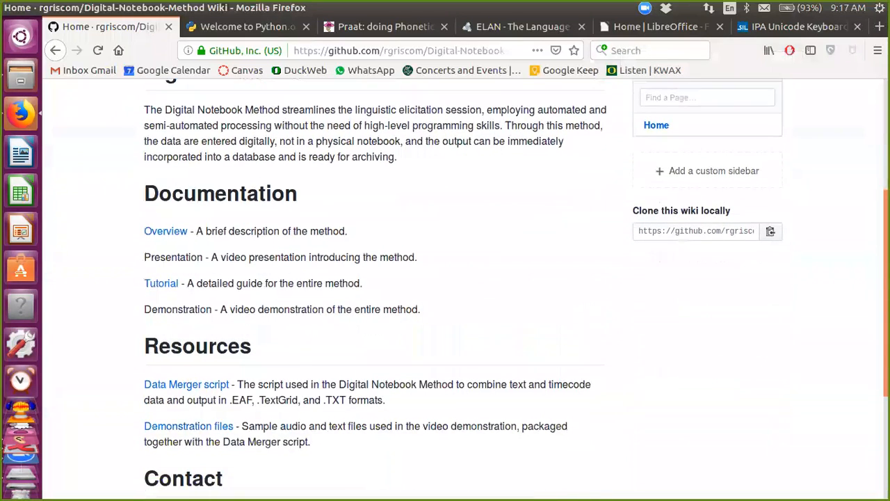
left_click(166, 214)
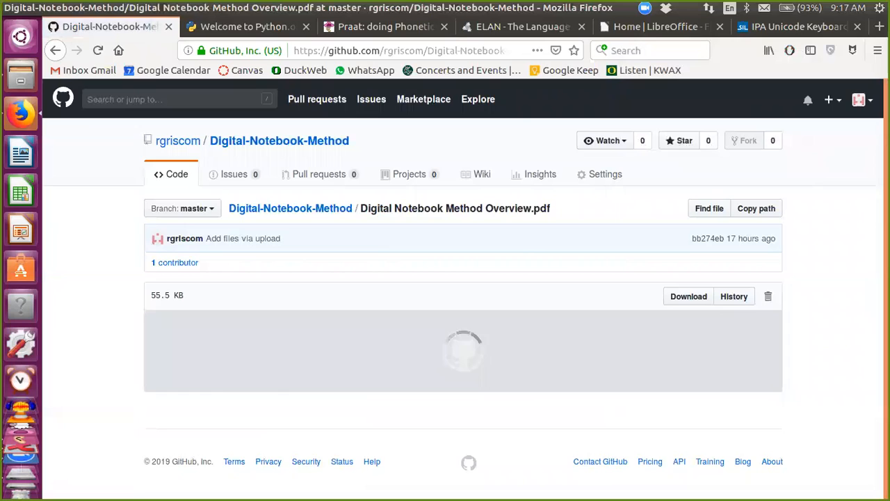
scroll(463, 292, "down", 9)
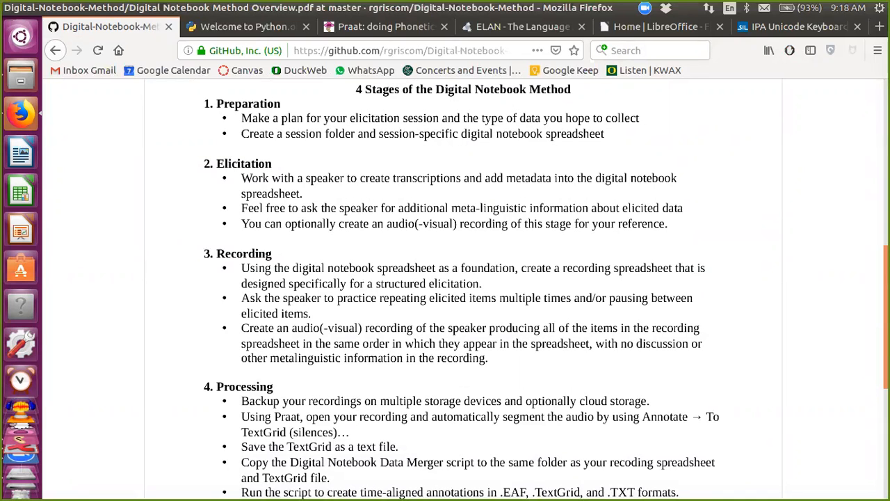
Step: Return to the wiki home page and review its Documentation and Resources sections, including the Data Merger script and Demonstration files links
left_click(55, 50)
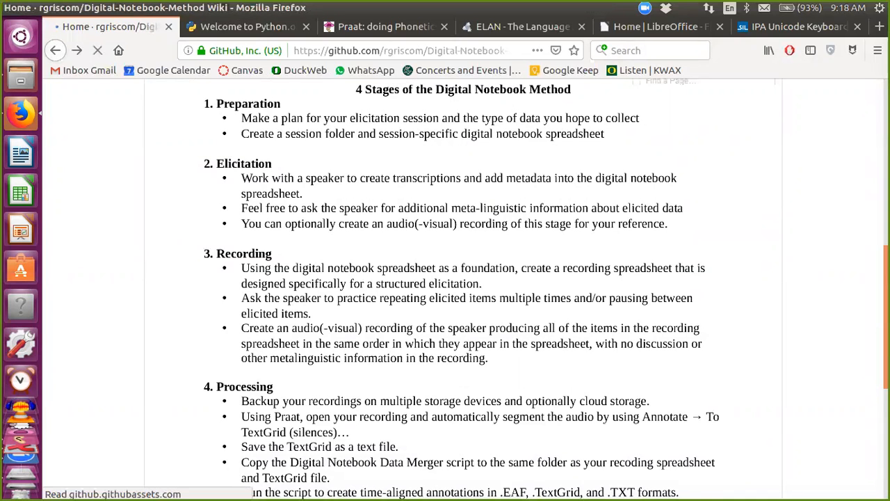
scroll(326, 221, "up", 6)
scroll(326, 221, "down", 3)
scroll(445, 289, "down", 5)
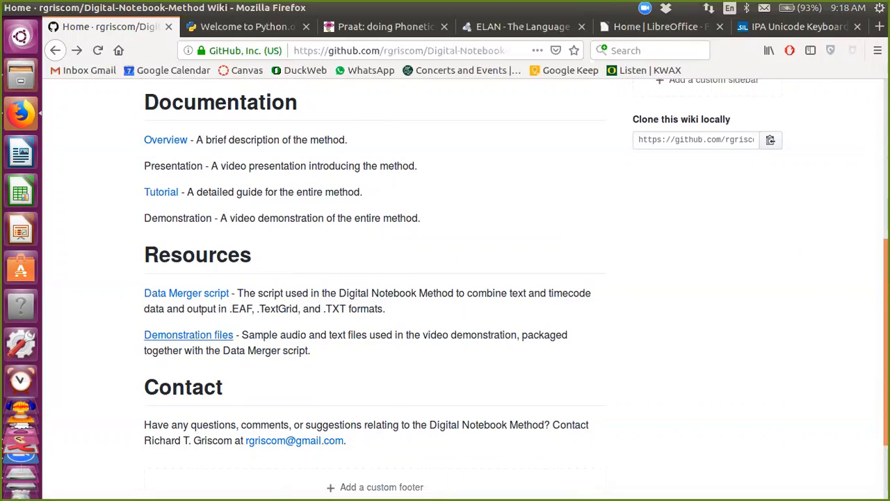
scroll(135, 254, "up", 3)
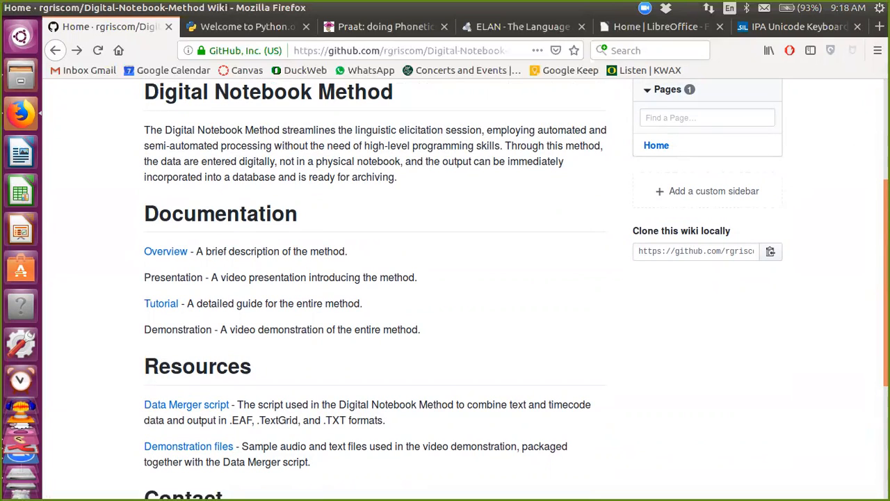
Step: Review the open web pages for Python, Praat, ELAN, LibreOffice and SIL's IPA Unicode Keyboards
key("ctrl+Tab")
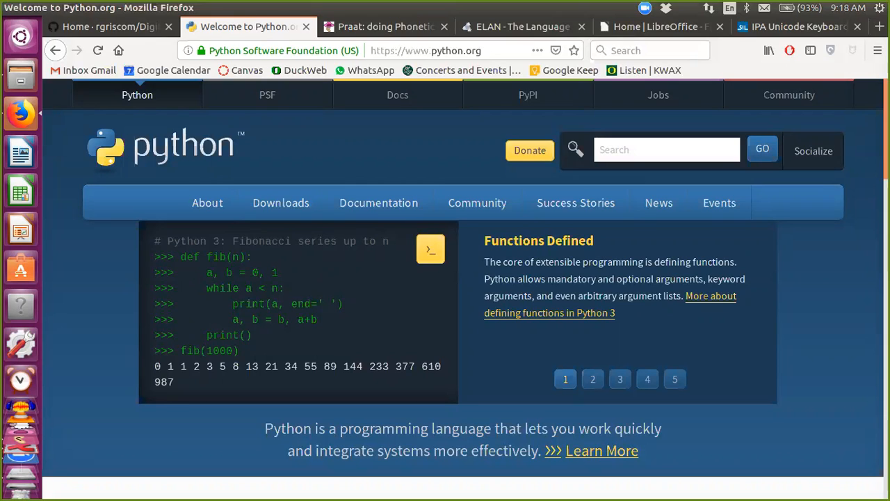
key("ctrl+Tab")
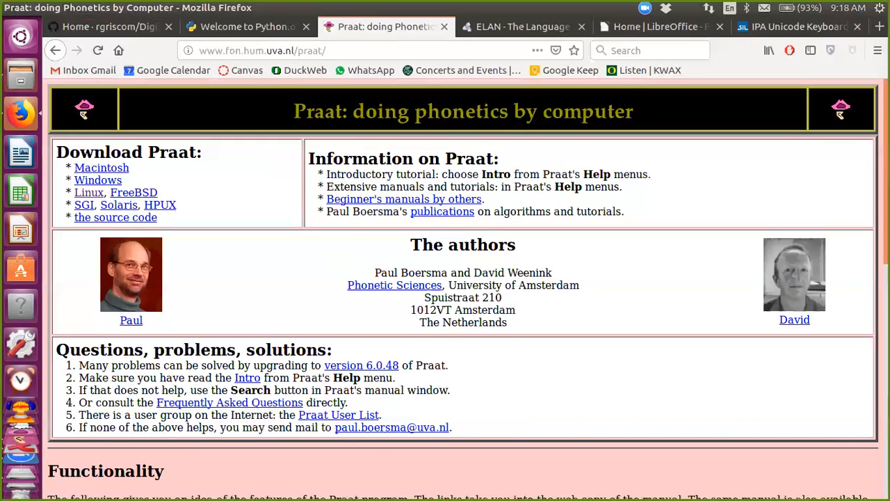
key("ctrl+Tab")
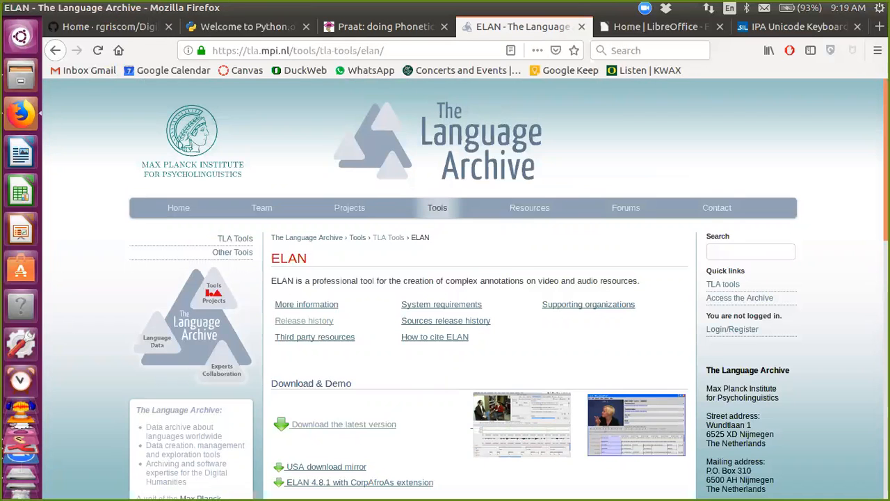
key("ctrl+Tab")
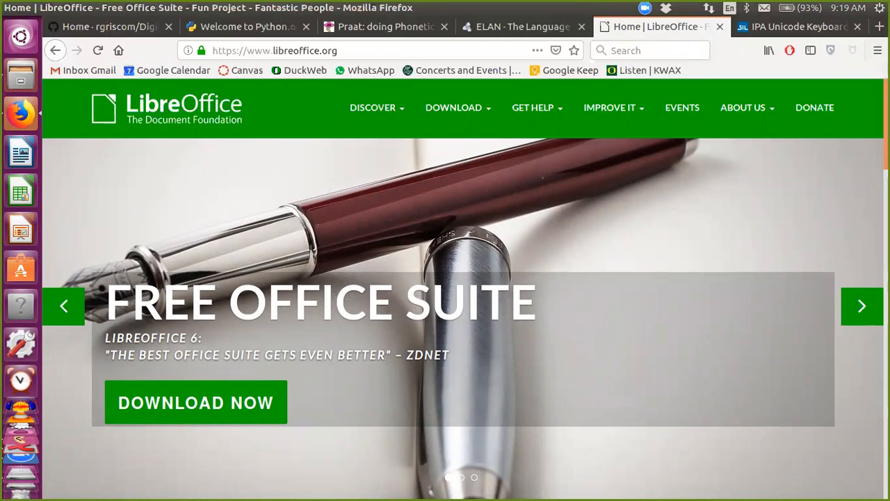
key("ctrl+Tab")
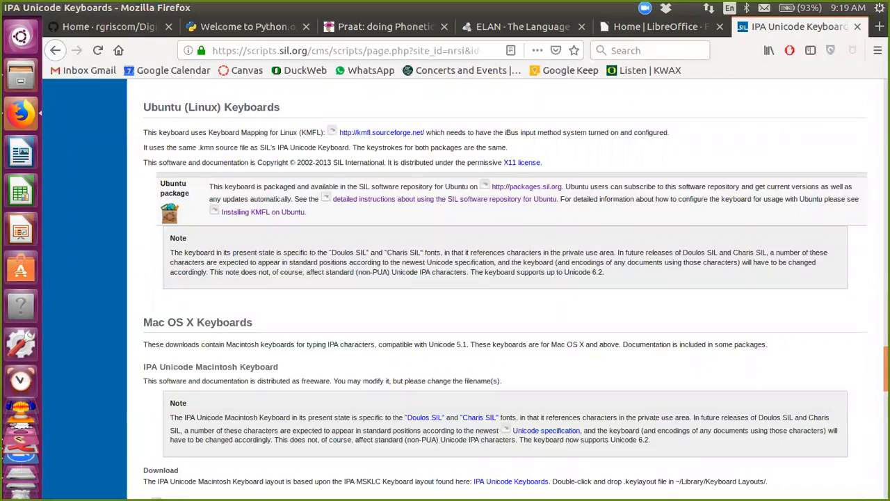
scroll(498, 292, "up", 10)
scroll(508, 289, "up", 15)
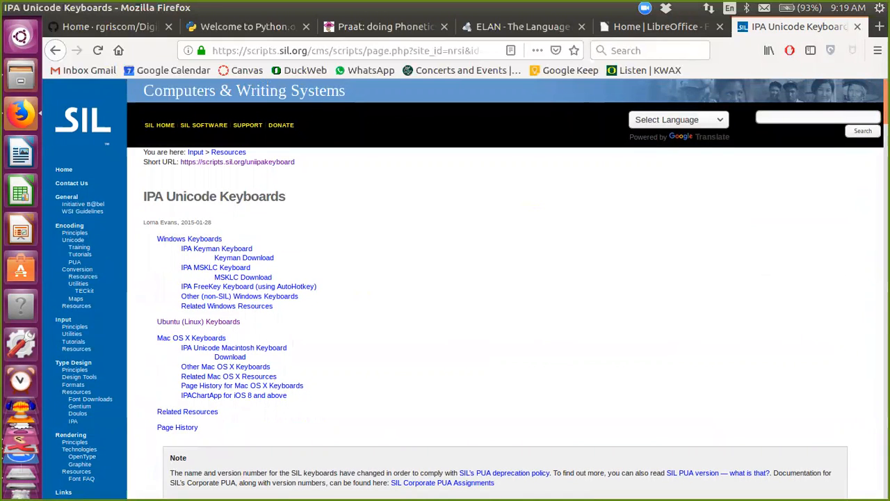
Step: Switch to the file manager, extract Digital Notebook DEMO Files.zip into its current folder and open the extracted folder
key("alt+Tab")
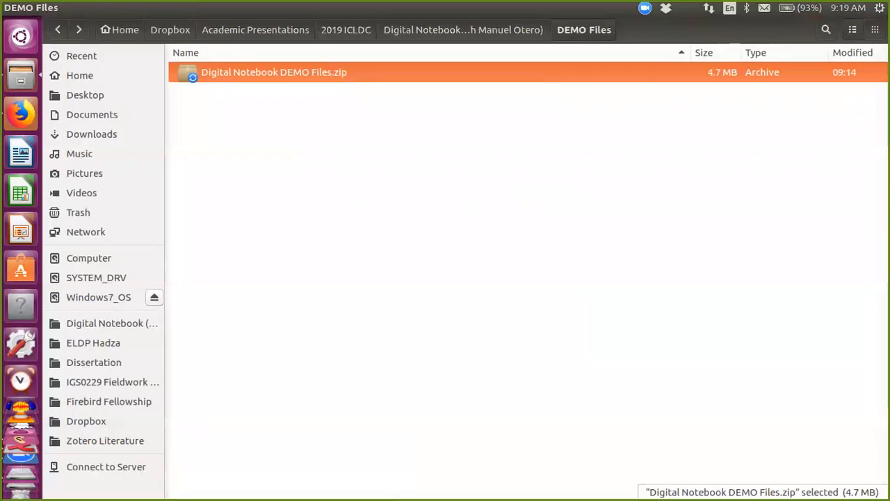
left_click(535, 207)
left_click(274, 72)
right_click(275, 77)
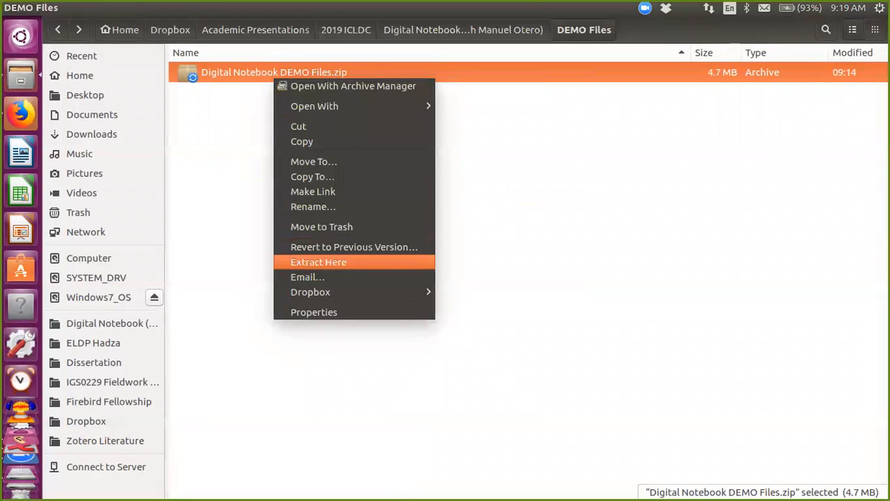
left_click(318, 261)
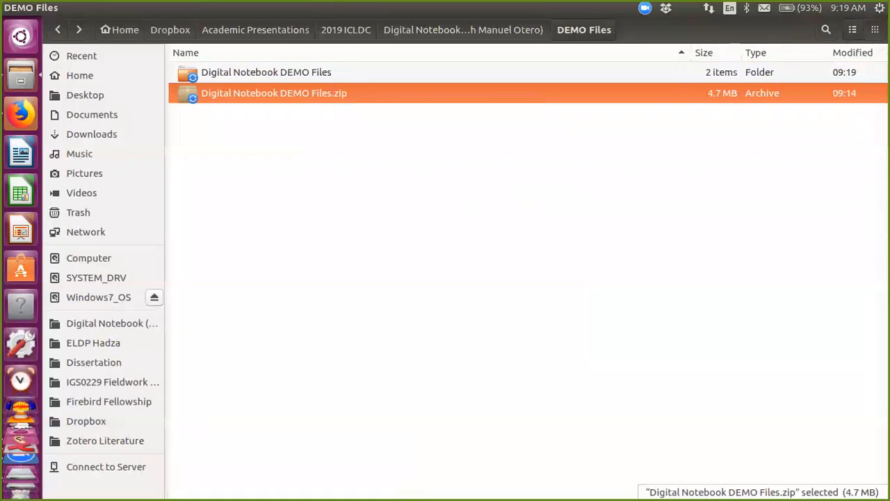
left_click(266, 73)
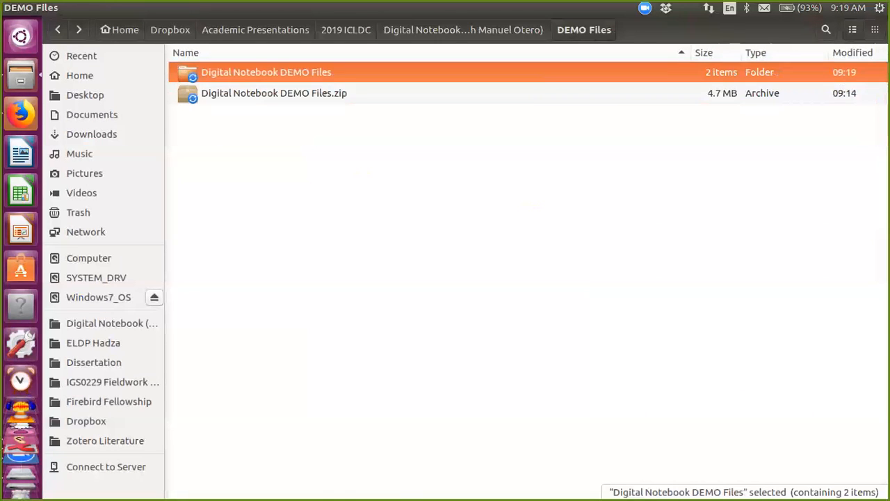
key("Return")
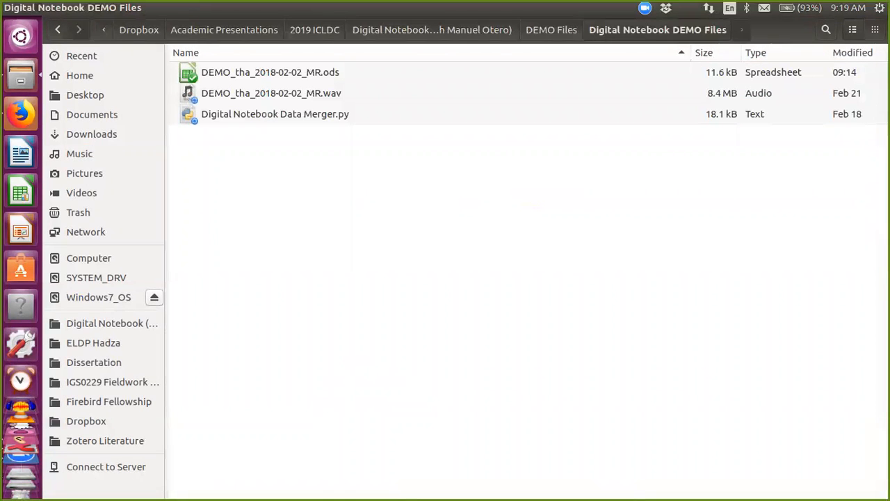
Step: Look over the extracted spreadsheet, audio and script files, and open DEMO_tha_2018-02-02_MR.ods in LibreOffice Calc
left_click(270, 73)
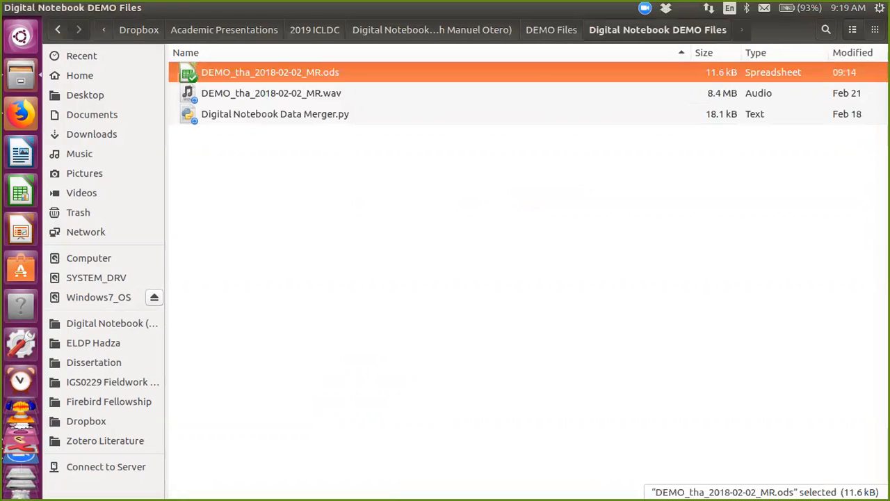
left_click(271, 93)
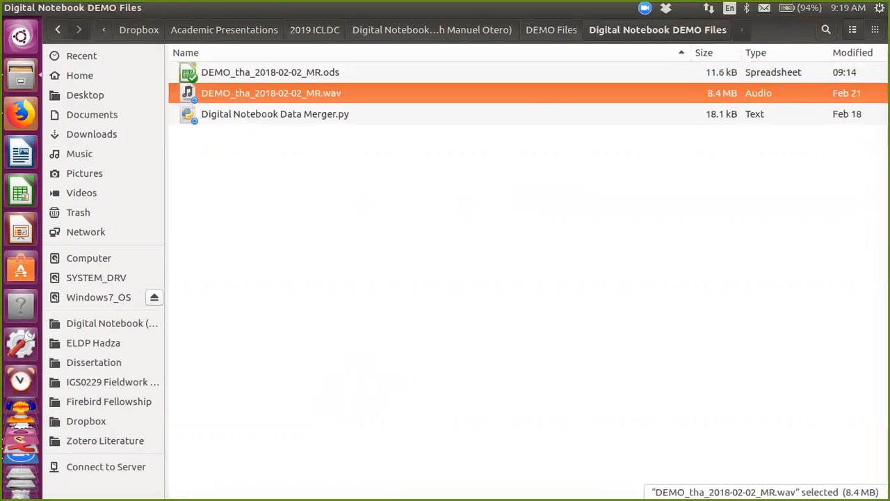
left_click(274, 114)
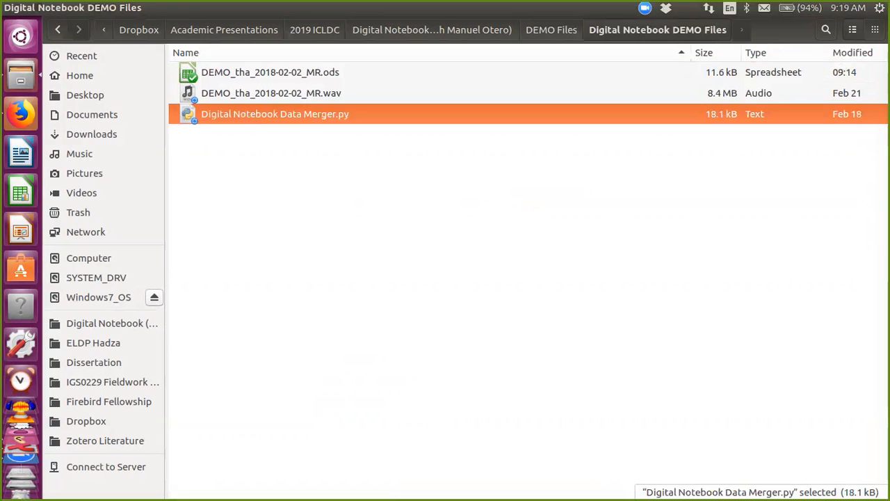
double_click(269, 72)
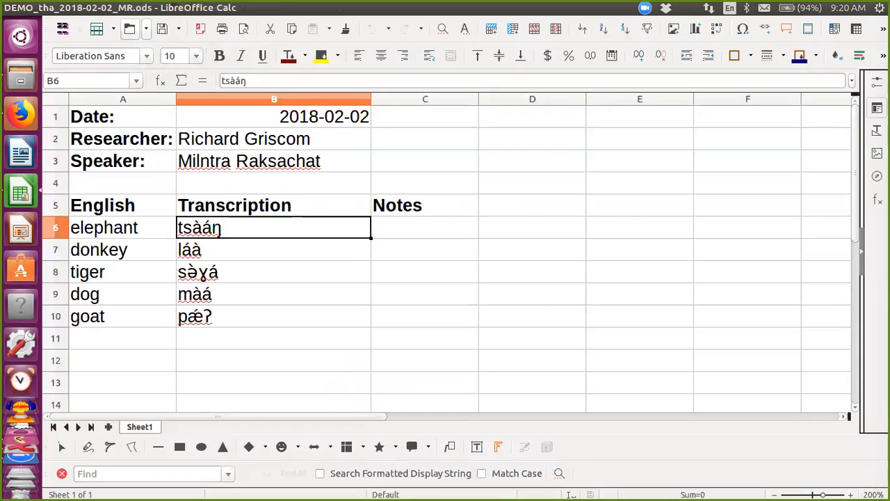
Step: Examine the English words and their transcriptions from elephant to goat in rows 6 to 10
key("Left")
key("Down")
key("Down")
key("Down")
key("Down")
key("Up")
key("Up")
key("Up")
key("Up")
key("Right")
key("Down")
key("Down")
key("Down")
key("Down")
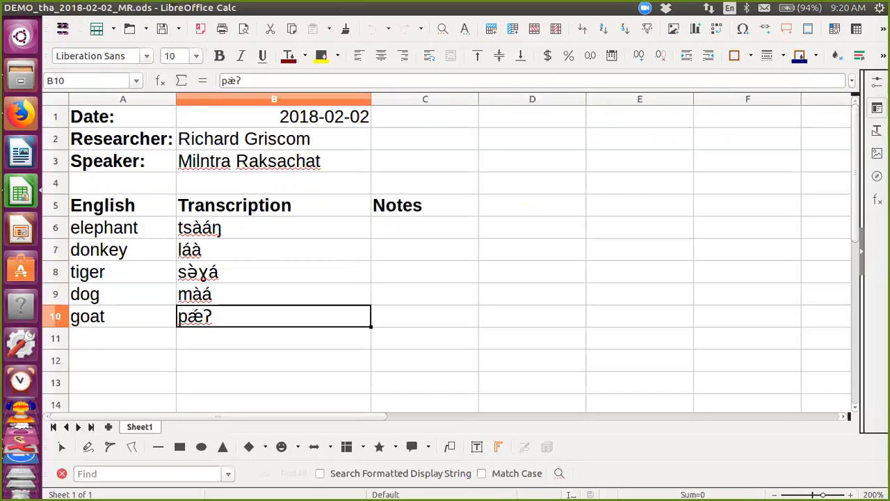
Step: Copy the entire contents of Sheet1 and paste them into a new sheet, Sheet2
left_click(123, 183)
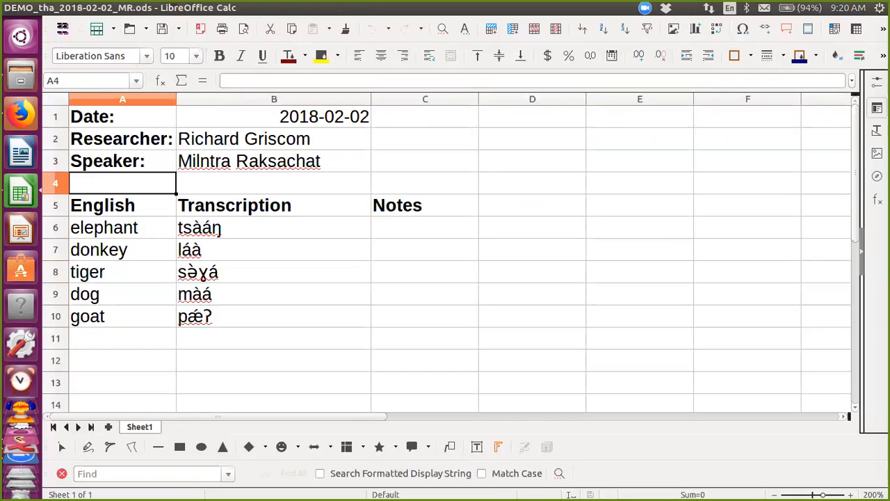
key("ctrl+a")
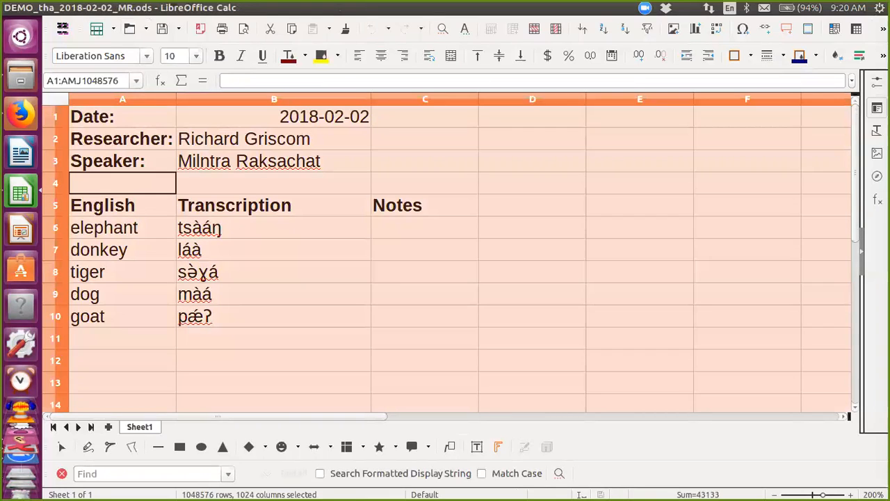
key("ctrl+c")
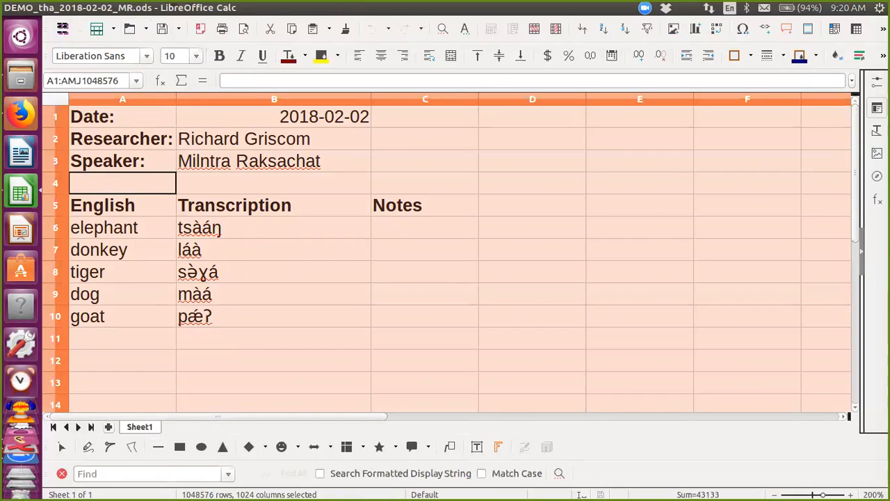
left_click(107, 426)
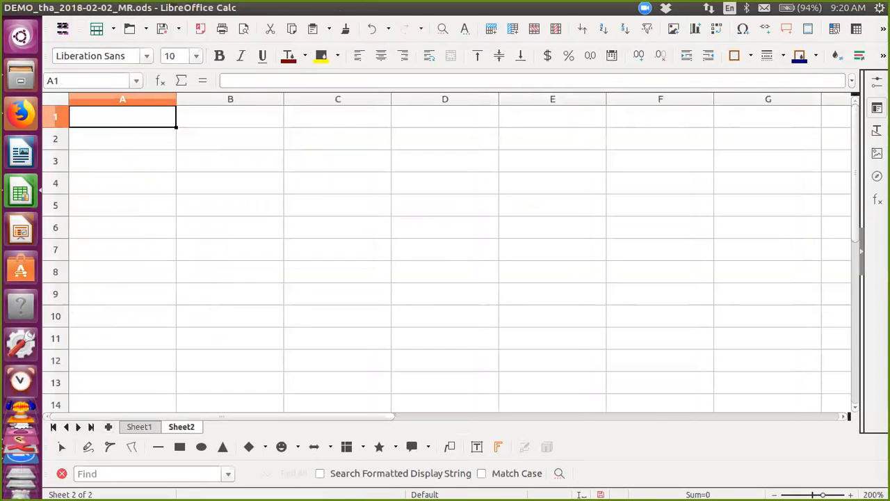
key("ctrl+v")
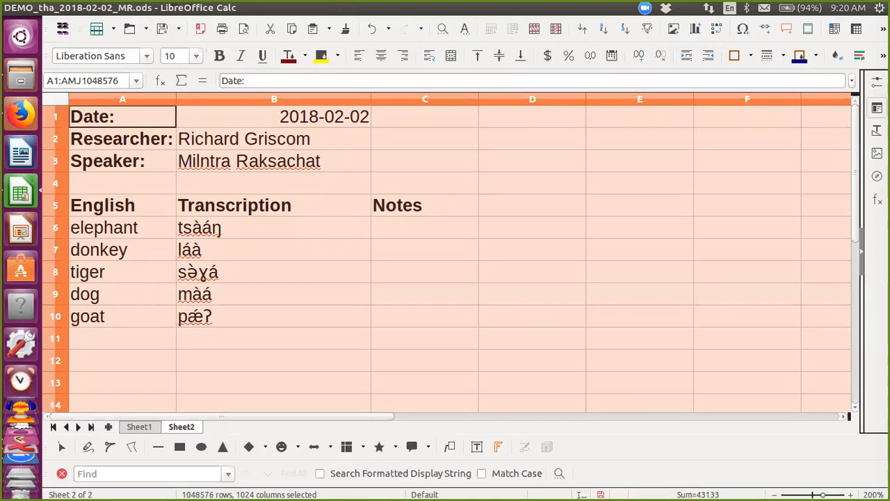
Step: Delete rows 1 to 5 of Sheet2, containing the session metadata and column headings
left_click(56, 205)
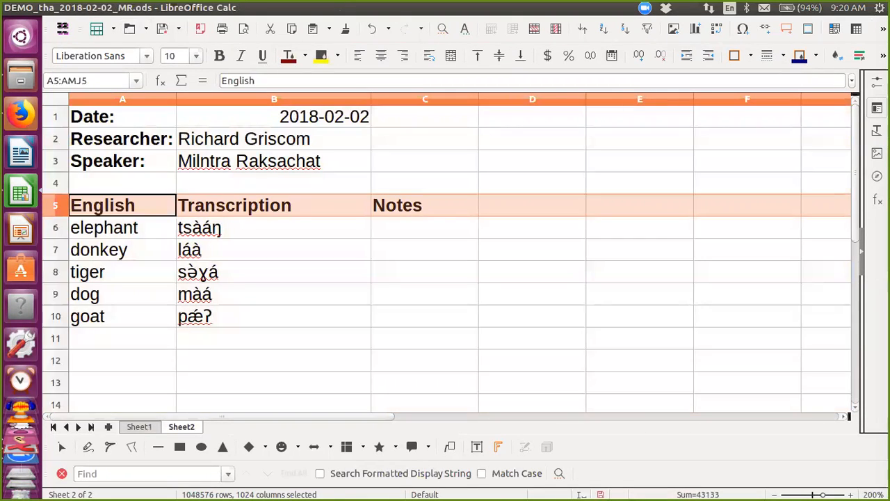
left_click(55, 117, "shift")
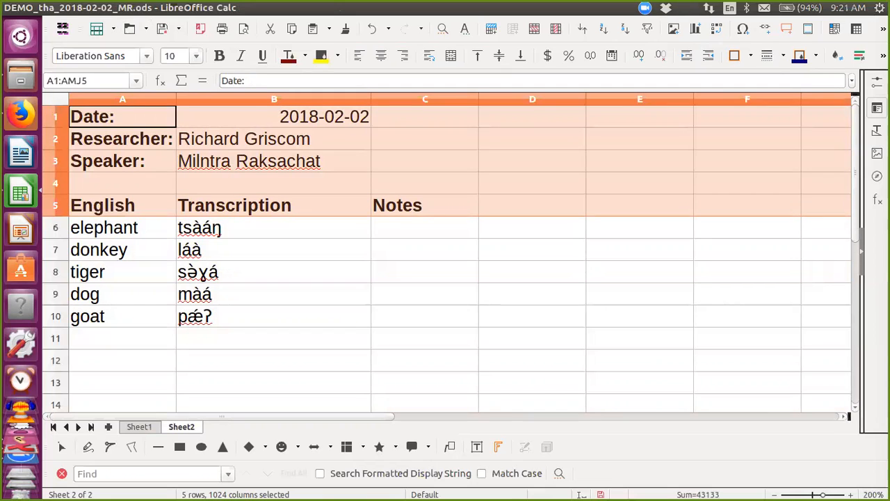
left_click(56, 117)
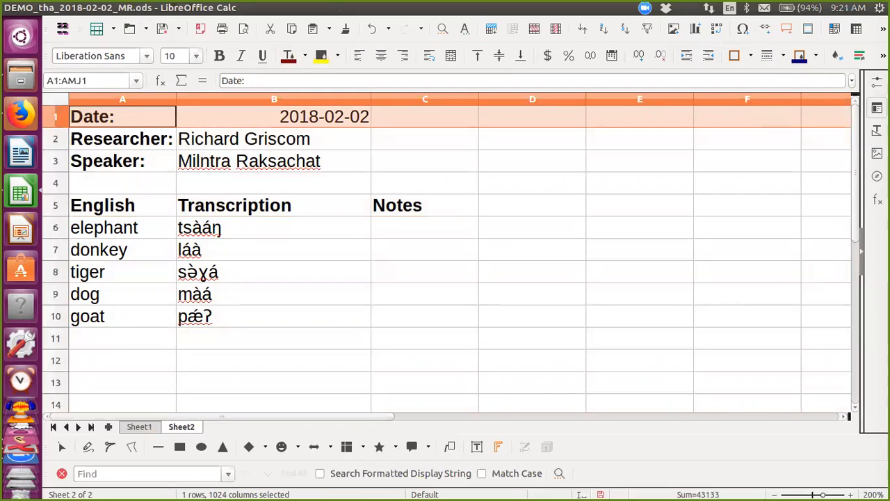
left_click(55, 206, "shift")
right_click(54, 202)
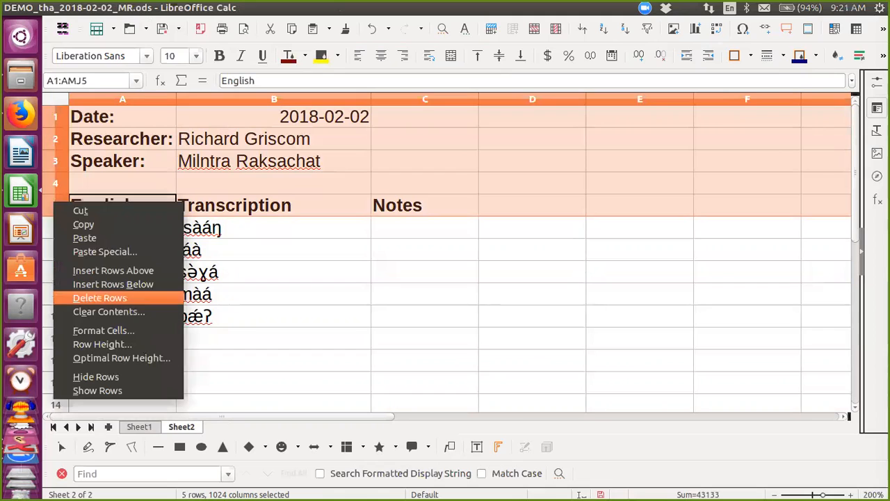
left_click(90, 297)
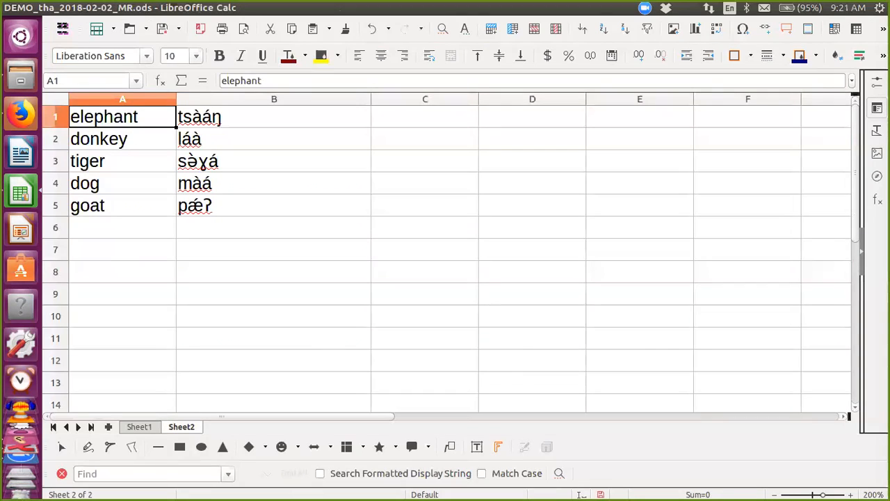
left_click(425, 138)
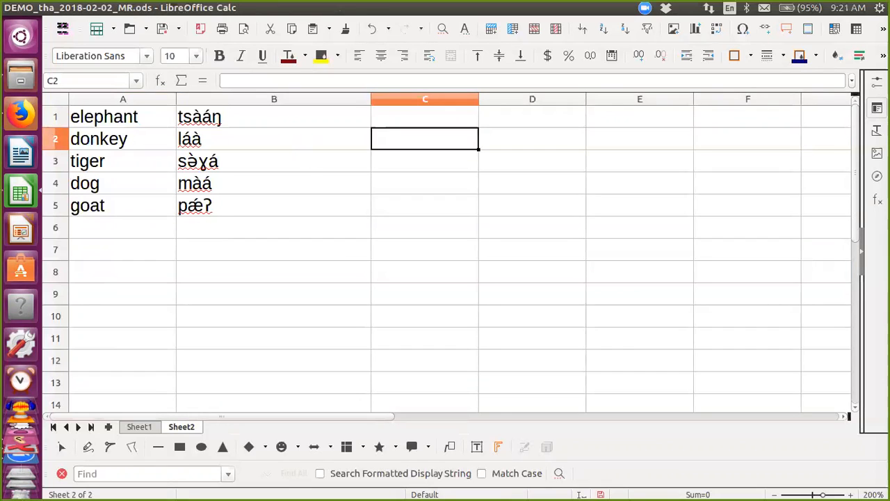
Step: Enter the sample note "Too many repetitions" in cell C2 of Sheet2 and clear the cell again
type("Too many ")
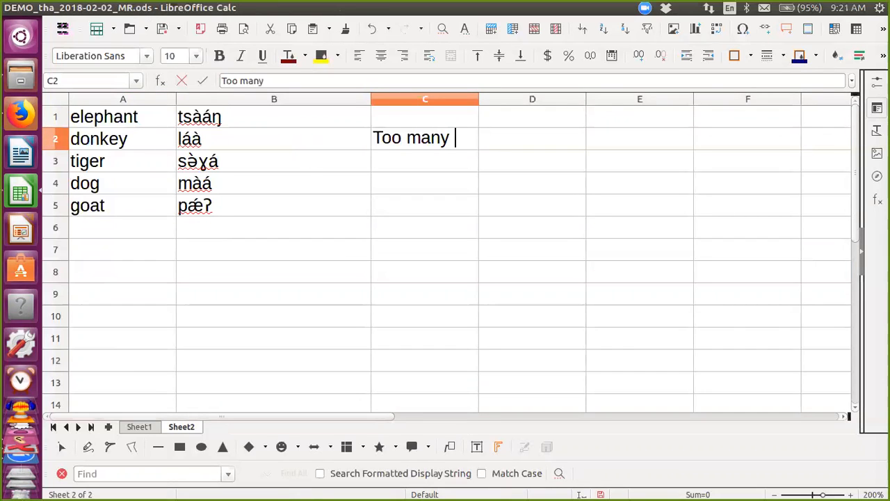
type("repetitions")
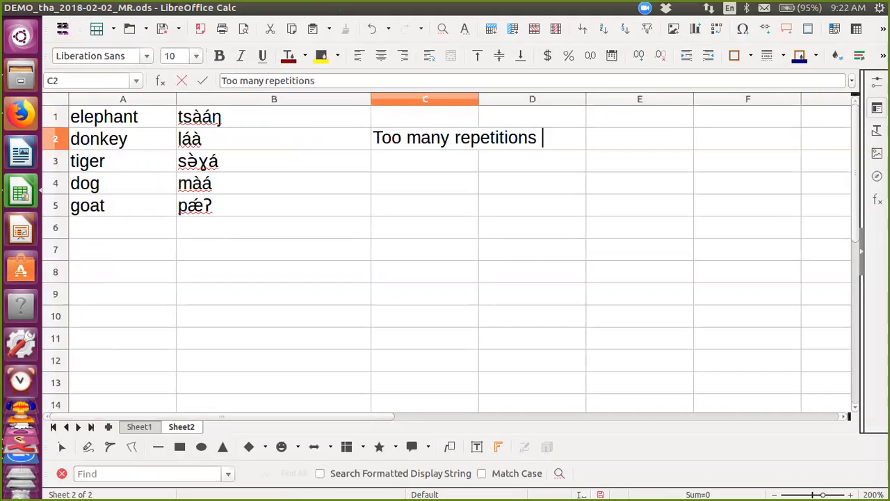
key("Return")
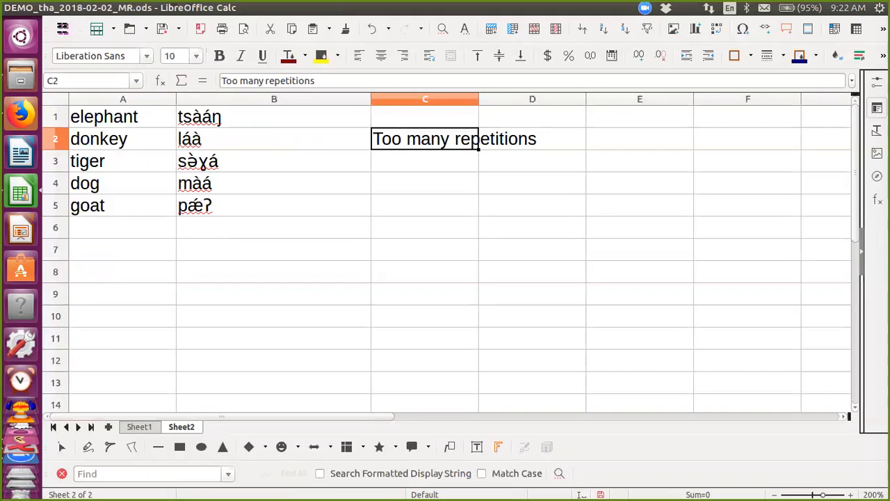
key("Delete")
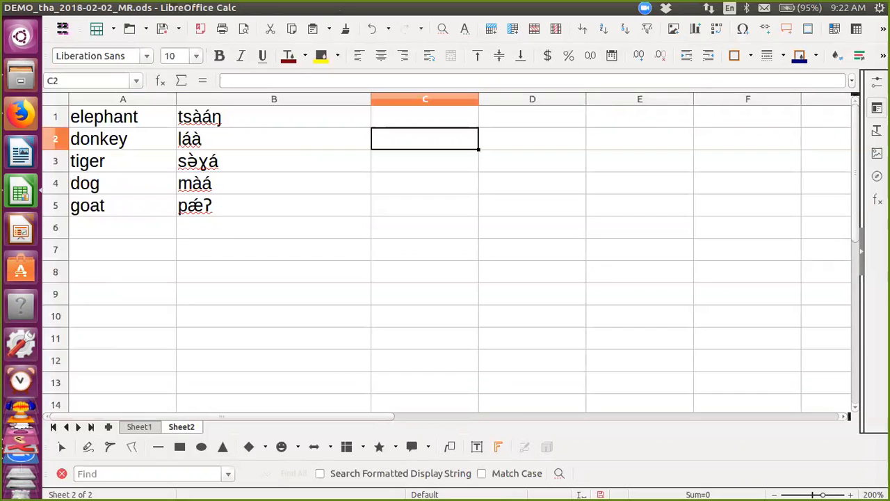
Step: Save Sheet2 as a Text CSV file named DEMO_tha_2018-02-02_MR in the Digital Notebook DEMO Files folder
left_click(54, 8)
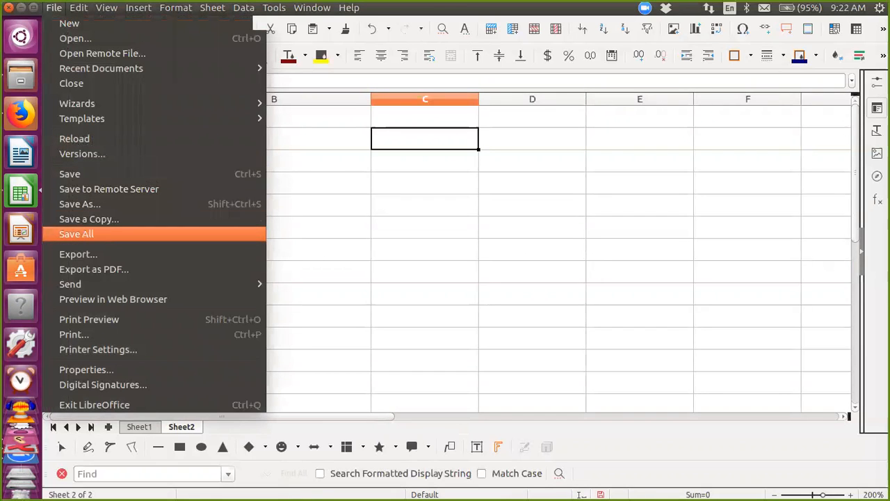
left_click(80, 204)
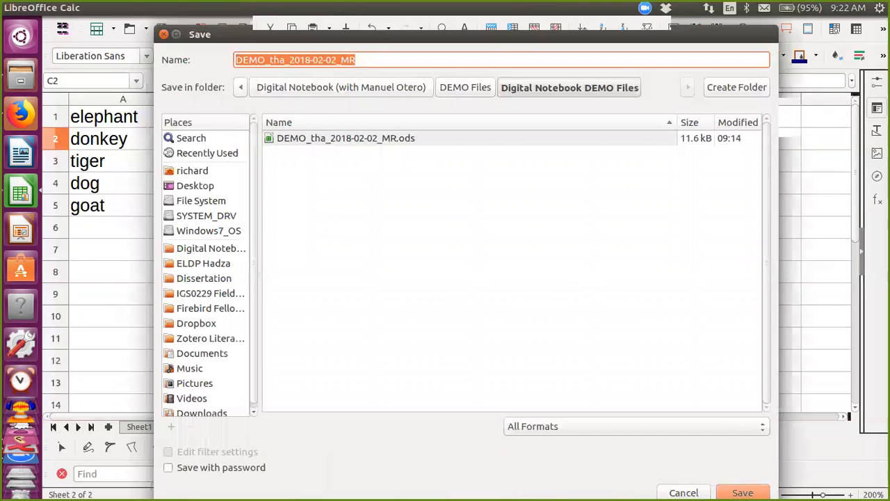
left_click(636, 426)
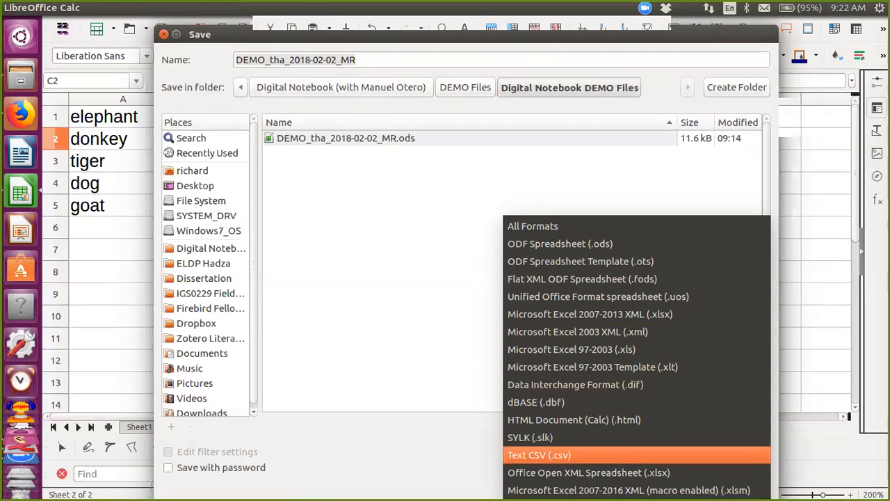
key("Return")
key("Return")
key("Return")
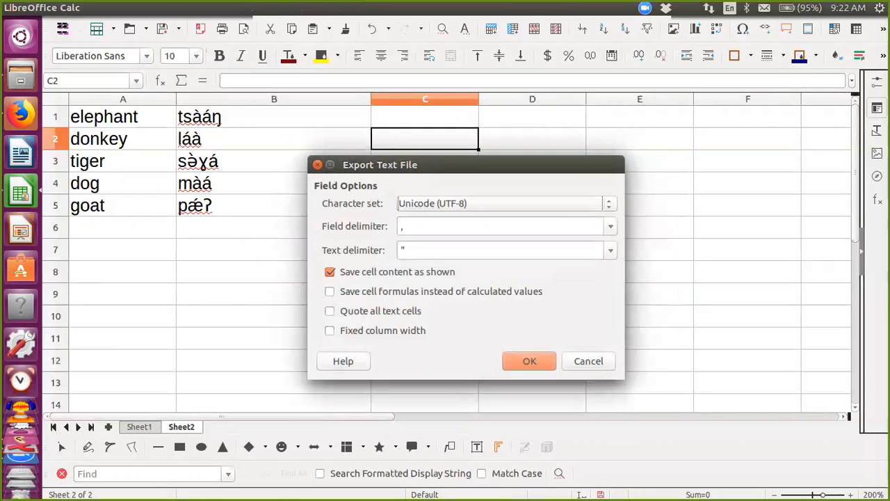
Step: Export the CSV with {Tab} as the field delimiter and close the spreadsheet
left_click(610, 226)
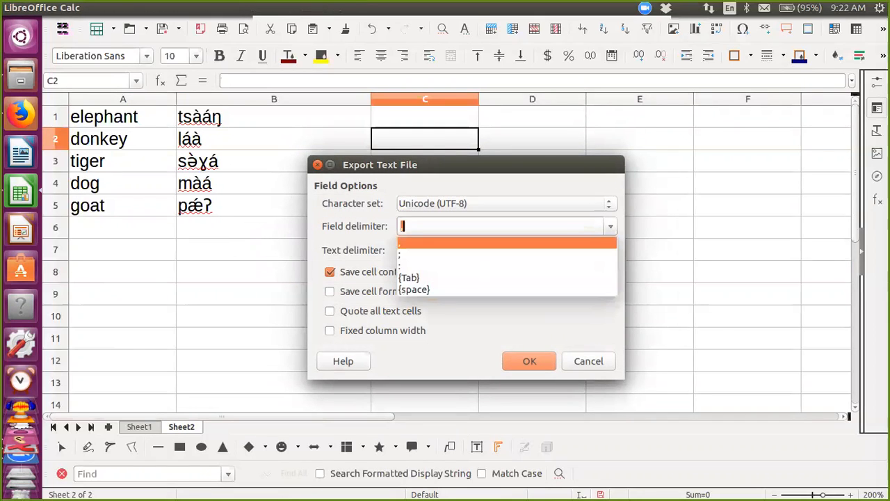
key("Down")
key("Down")
key("Down")
key("Return")
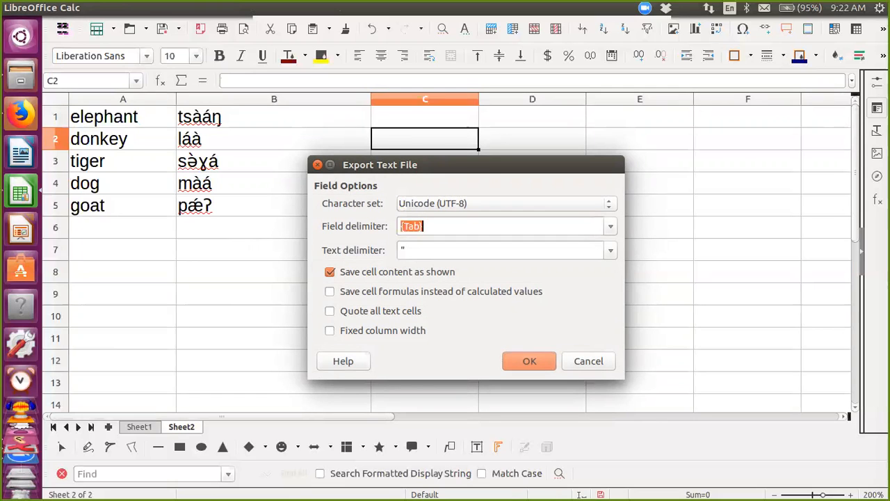
key("Return")
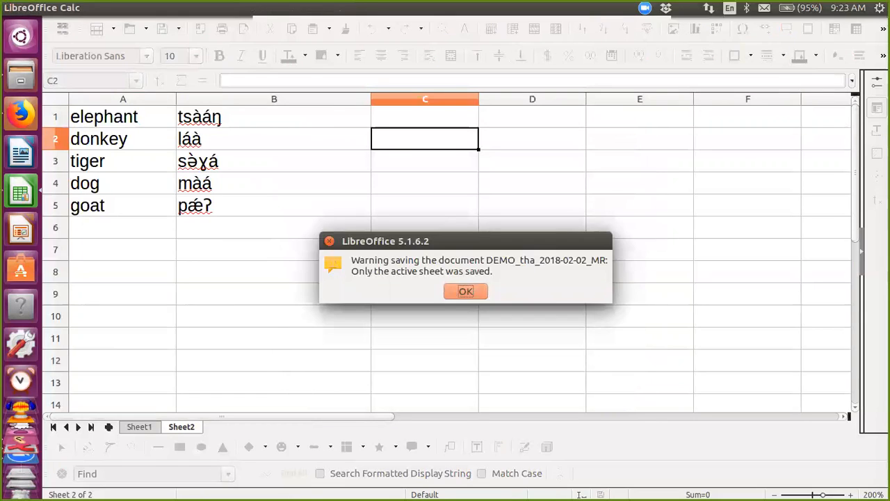
key("Return")
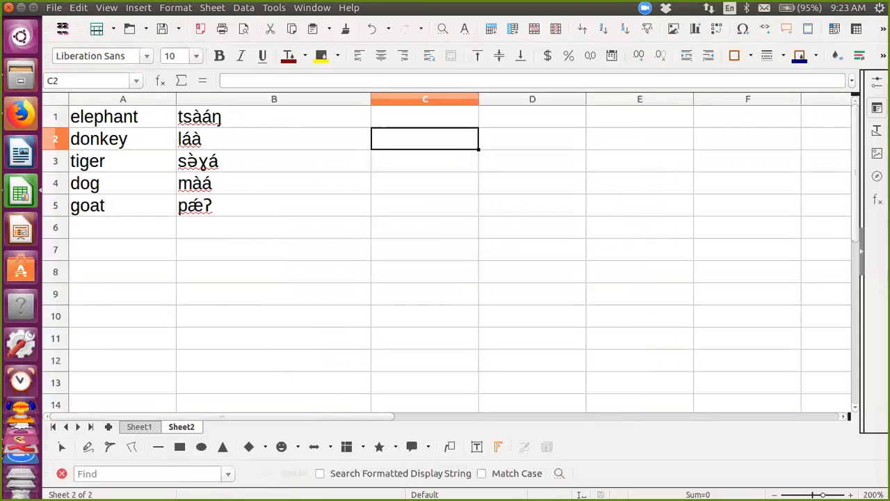
left_click(425, 294)
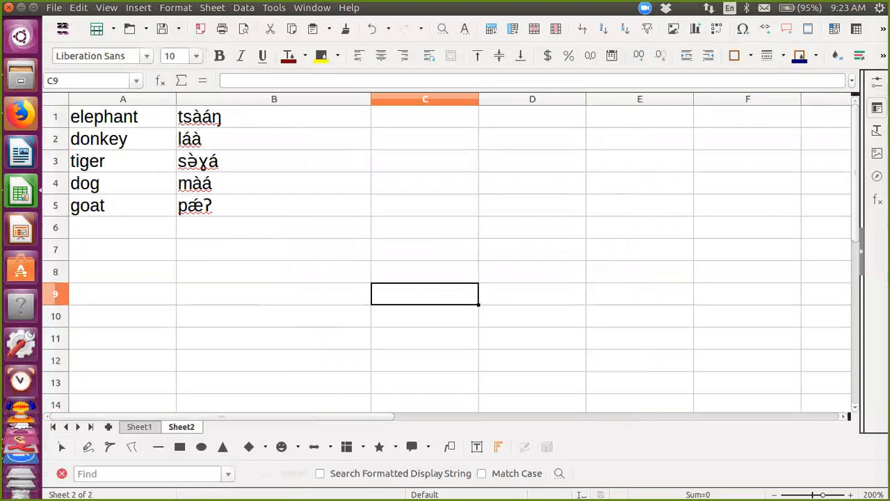
key("ctrl+w")
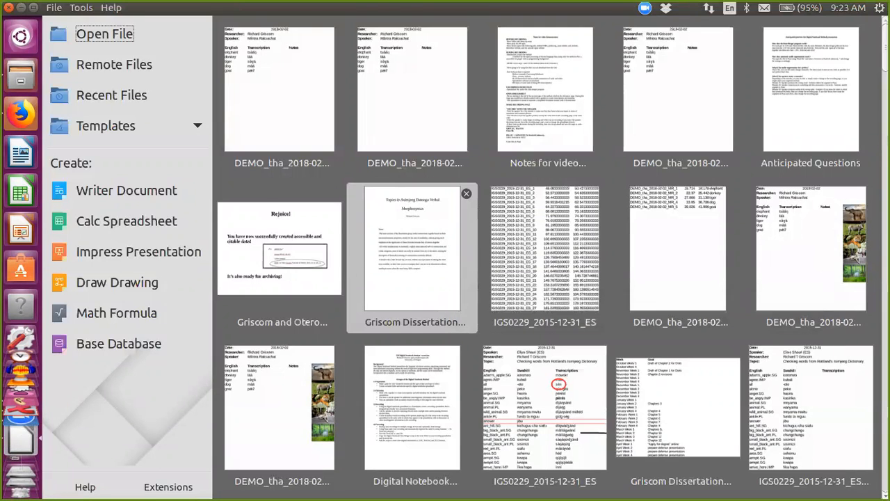
Step: Switch to Praat and read in DEMO_tha_2018-02-02_MR.wav from the Digital Notebook DEMO Files folder
key("ctrl+alt+Right")
key("ctrl+alt+Right")
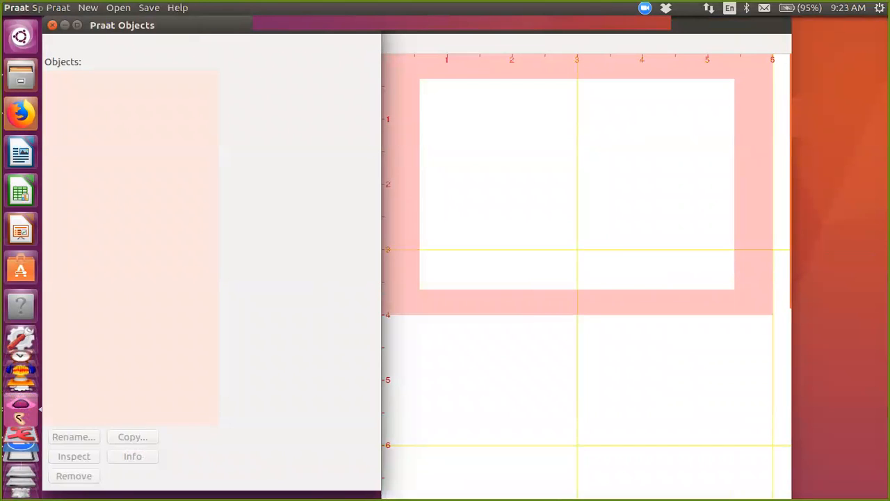
left_click(118, 7)
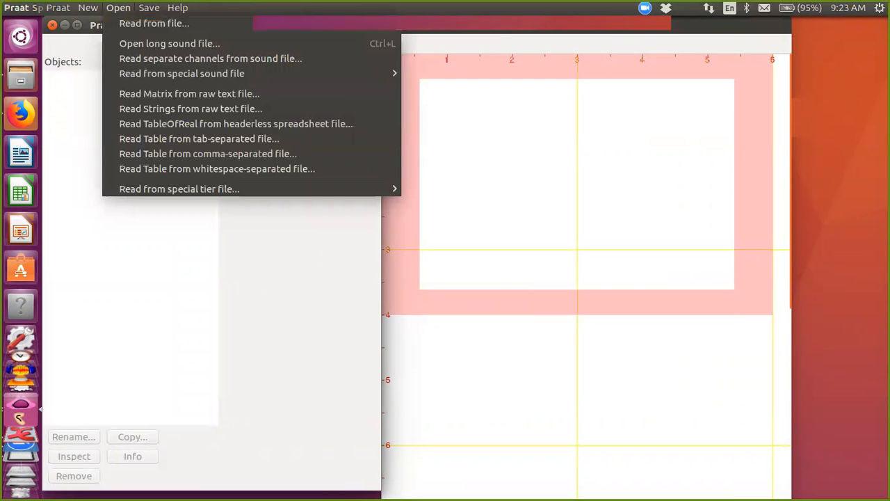
left_click(154, 24)
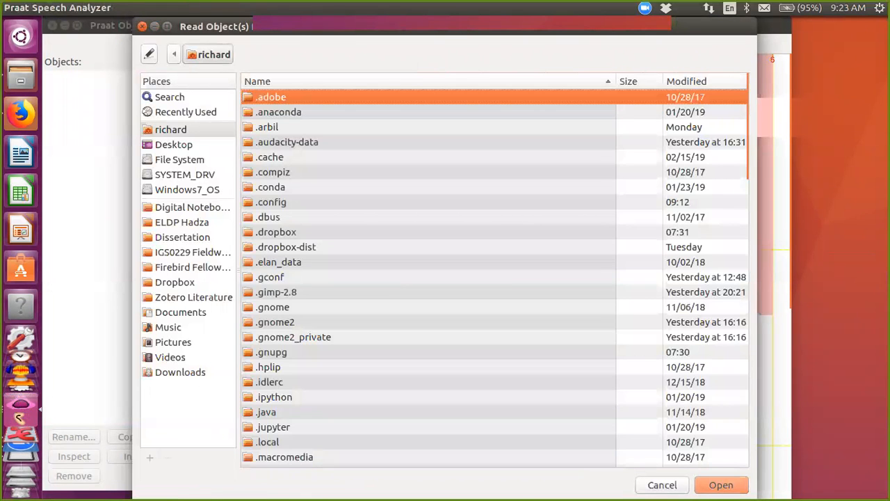
left_click(192, 207)
double_click(281, 112)
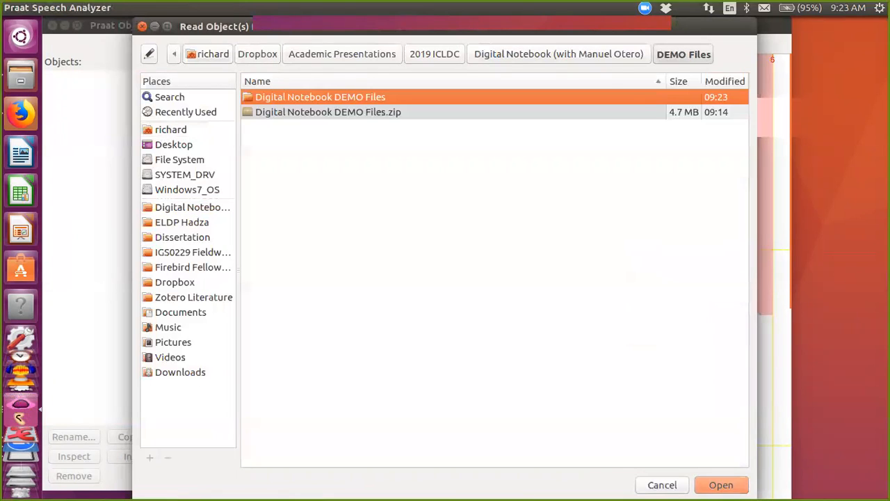
double_click(299, 97)
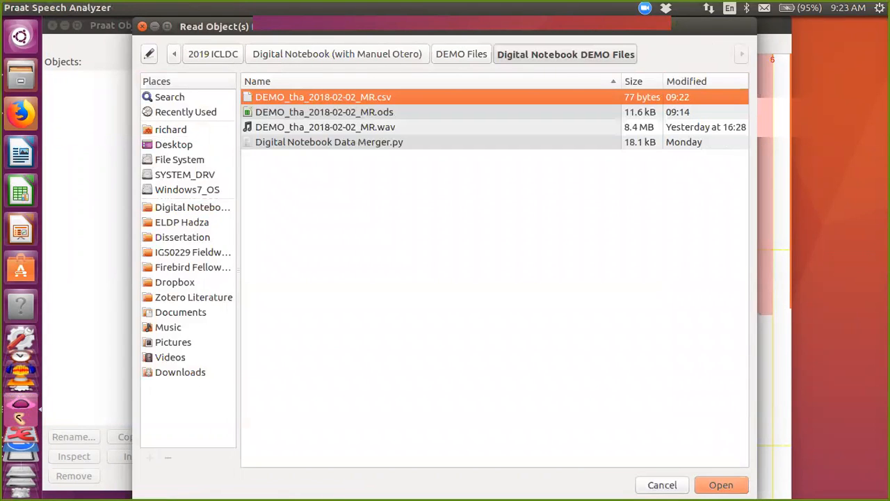
left_click(324, 127)
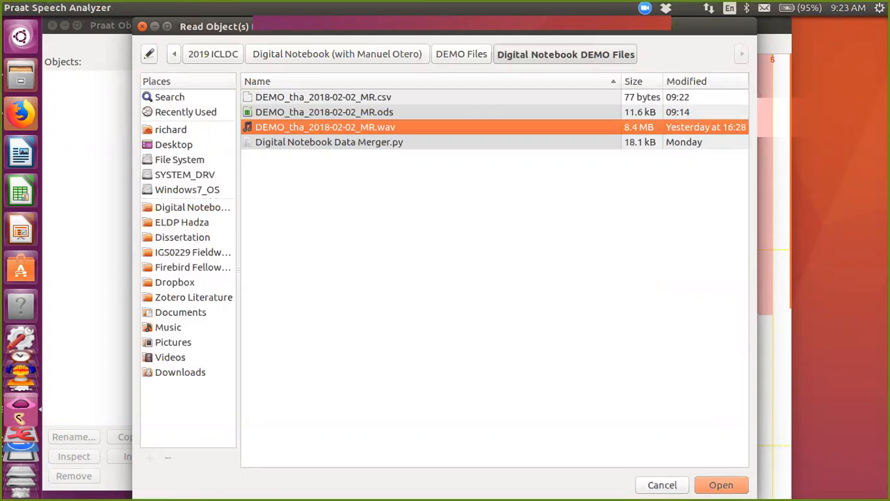
left_click(721, 485)
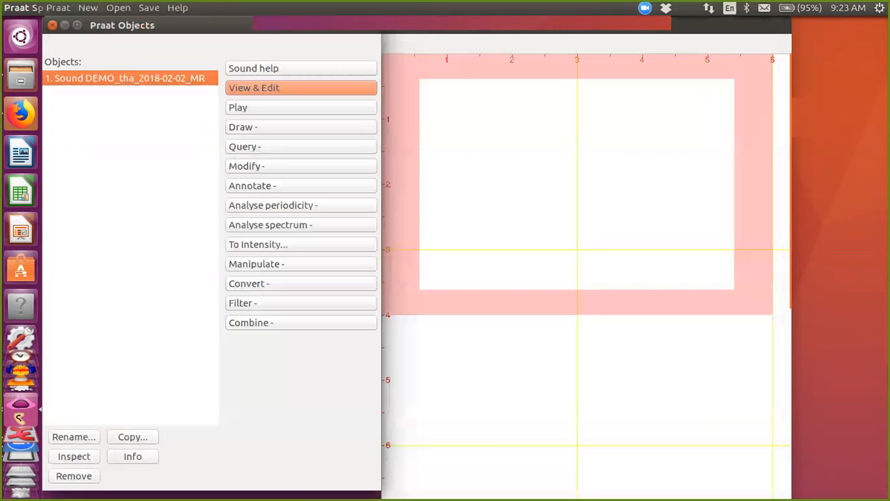
Step: View the sound's waveform, examine the grouped repetitions and the quieter stretches before them, and close the sound editor
left_click(300, 88)
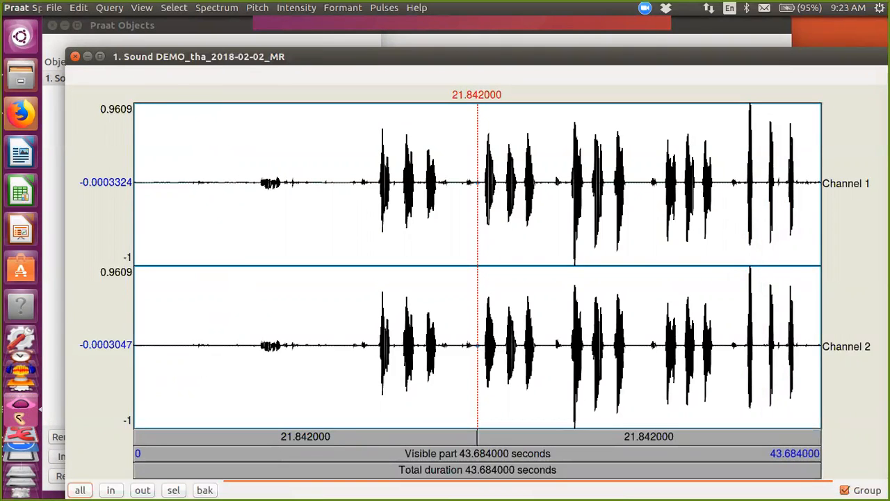
left_click_drag(354, 209, 628, 208)
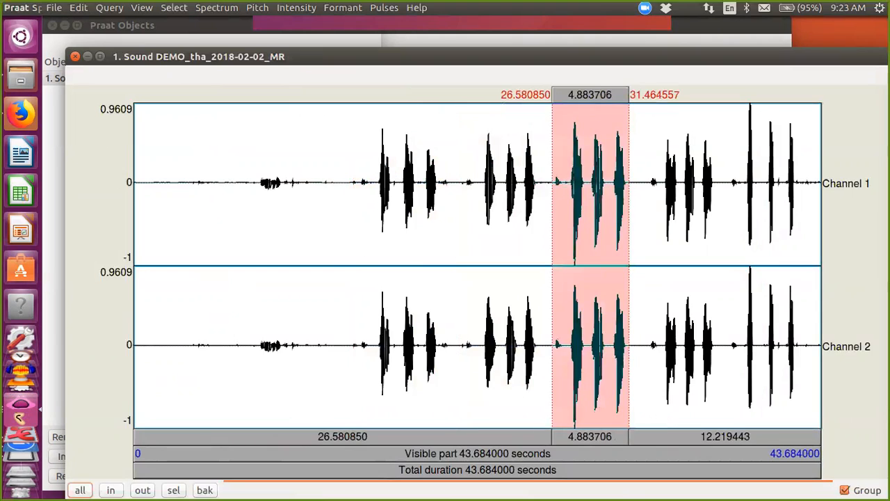
left_click(657, 209)
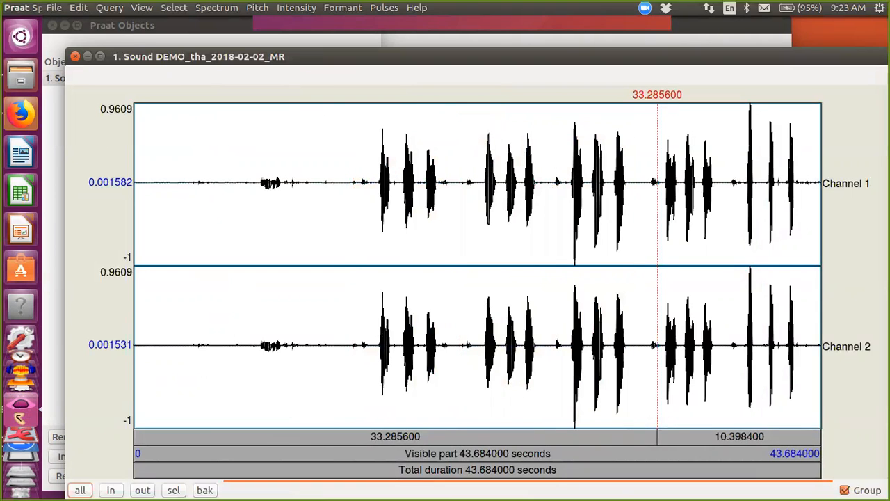
left_click_drag(347, 209, 371, 209)
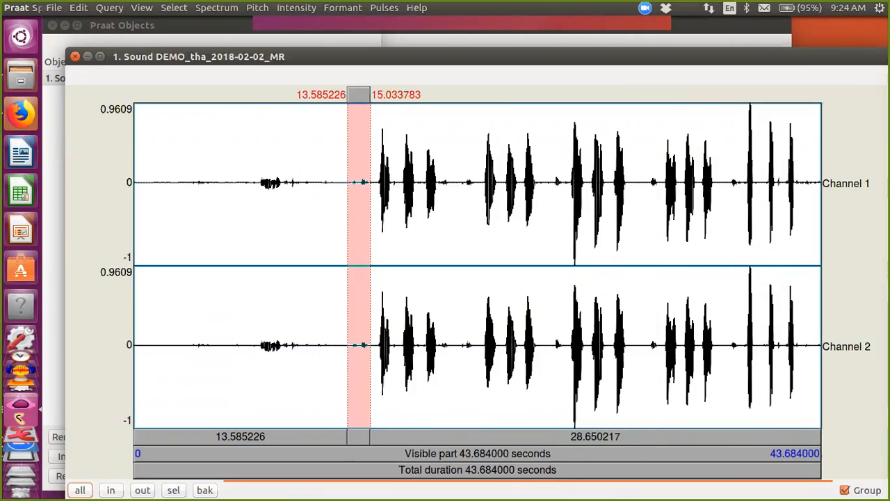
left_click(241, 209)
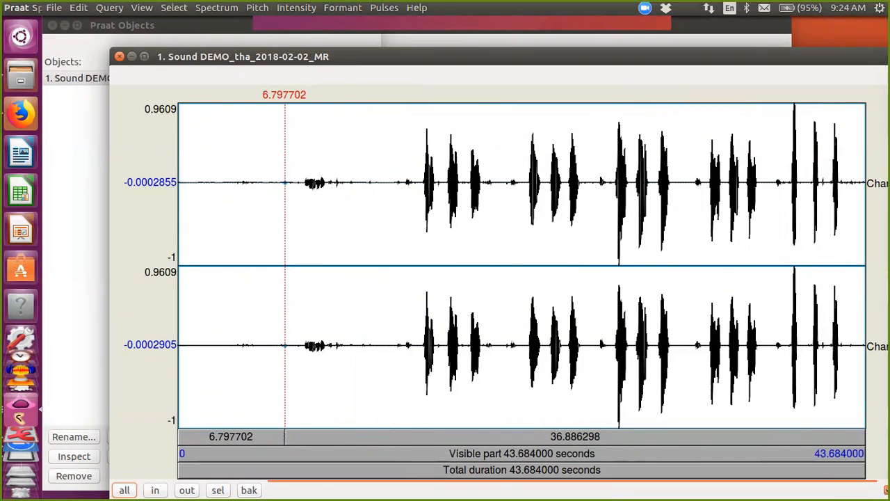
left_click(119, 56)
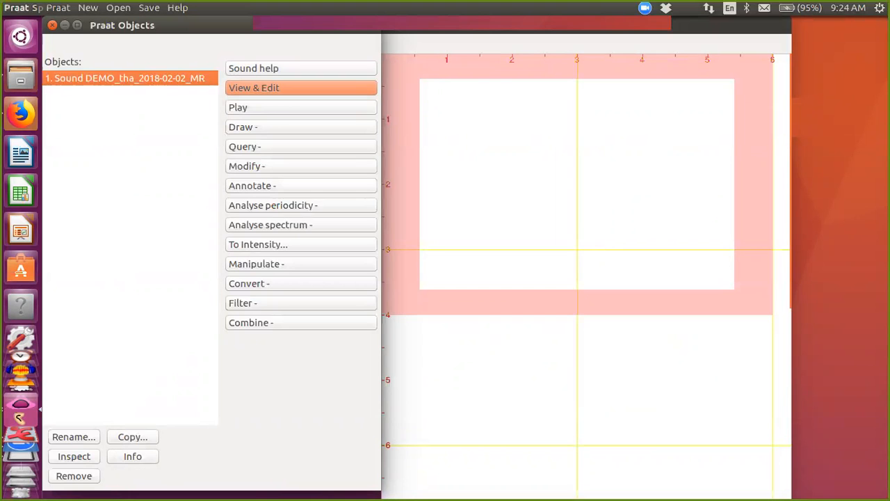
Step: Start a To TextGrid (silences) annotation of the sound with a minimum silent interval duration of 1.5 s
left_click(301, 186)
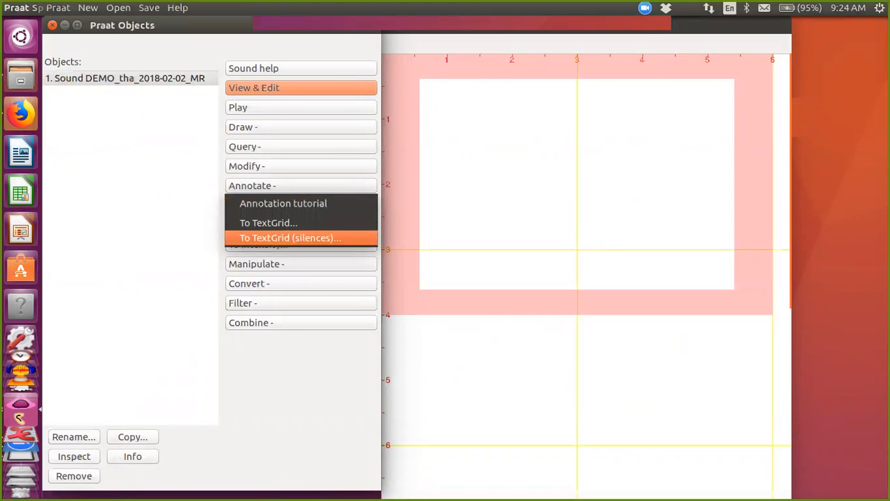
left_click(290, 238)
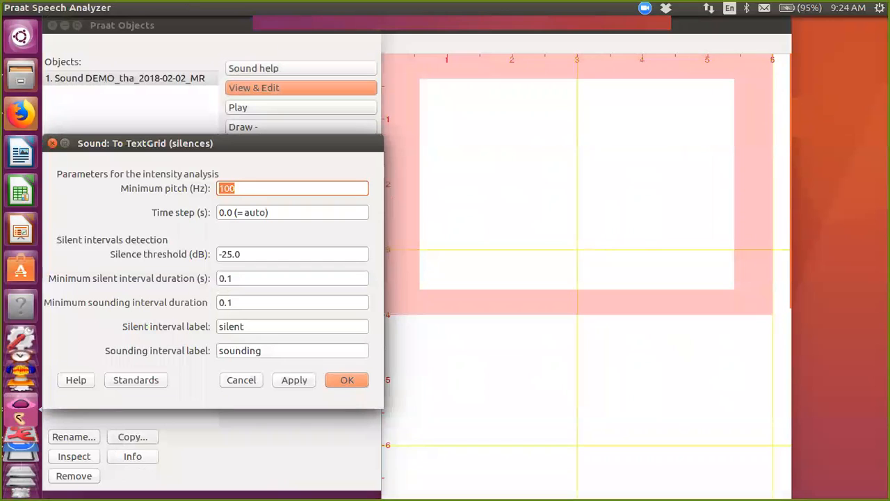
left_click_drag(208, 142, 262, 127)
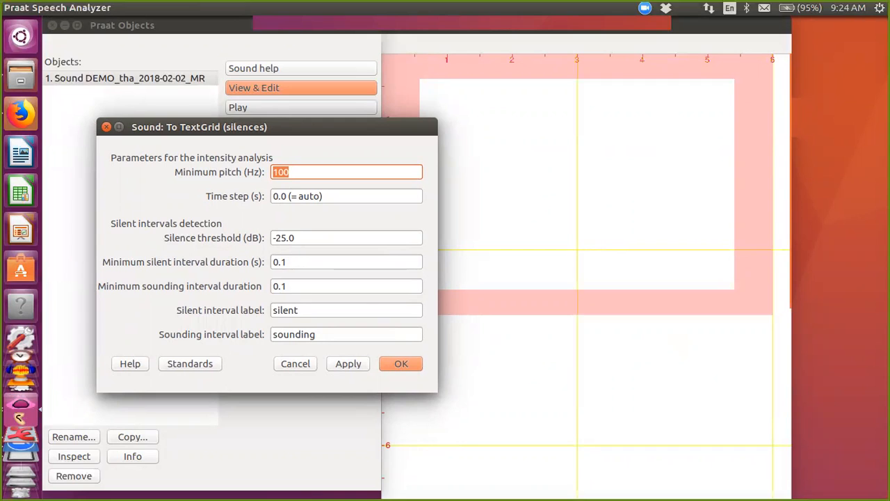
left_click(286, 261)
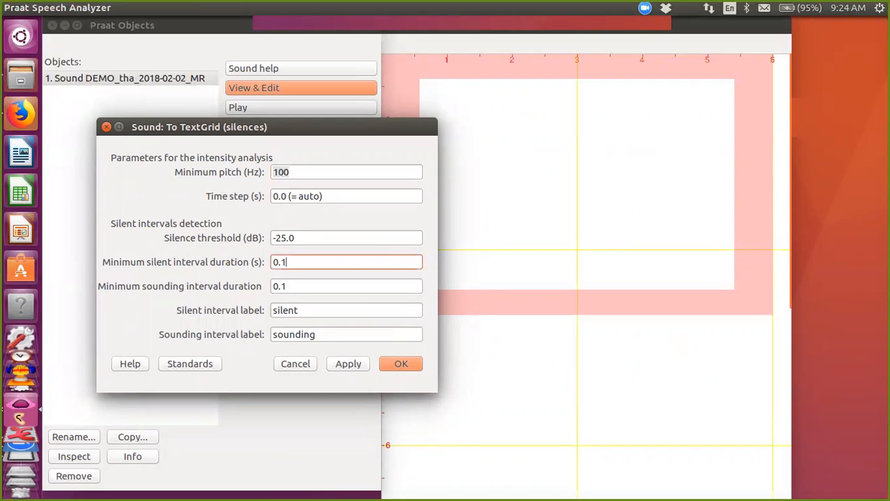
key("BackSpace")
key("BackSpace")
key("BackSpace")
type("1.5")
Step: Leave the silent interval label empty, set the sounding interval label to ***, and create the TextGrid
key("Tab")
key("Tab")
key("BackSpace")
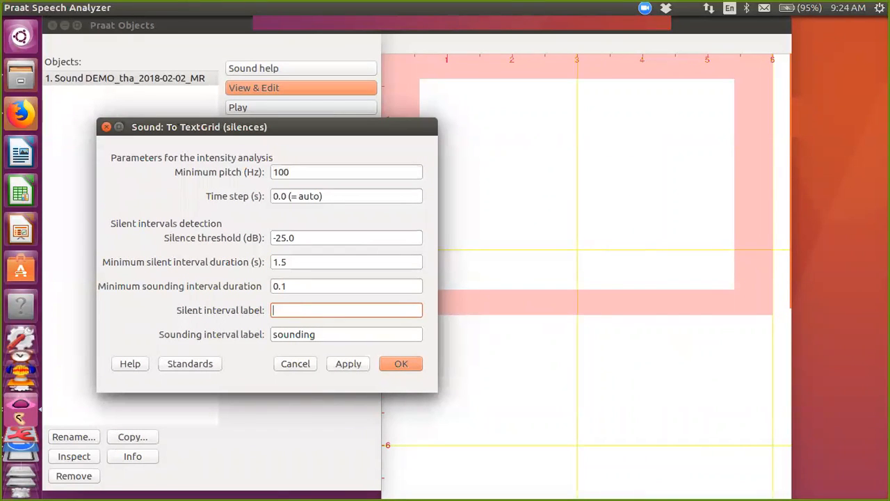
key("Tab")
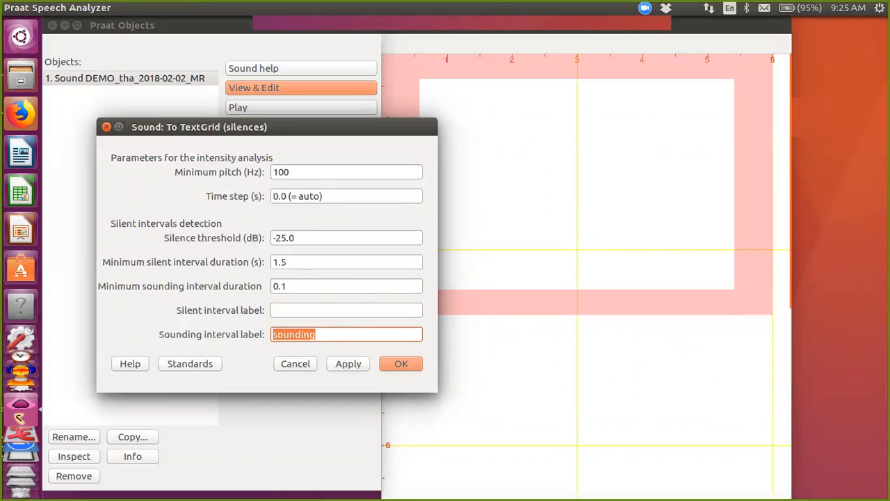
type("***")
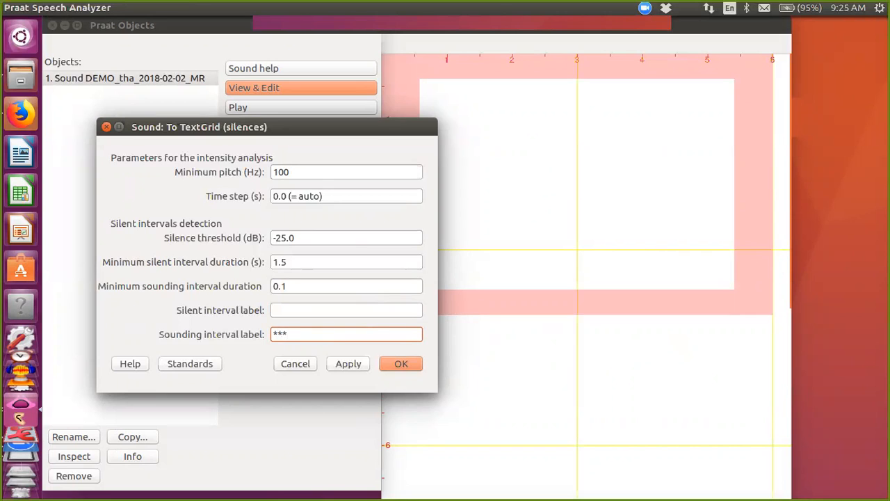
key("Return")
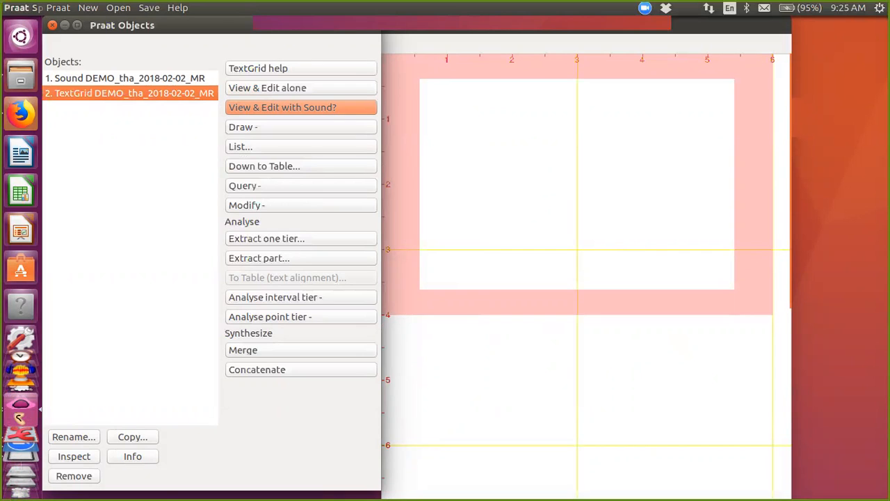
Step: Open the TextGrid together with its sound DEMO_tha_2018-02-02_MR for viewing and editing, and maximize the editor window
left_click(130, 78, "ctrl")
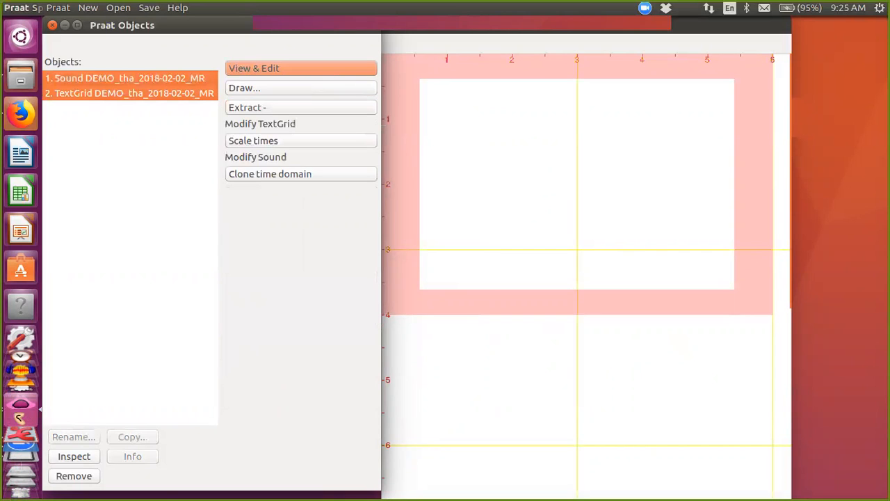
left_click(254, 67)
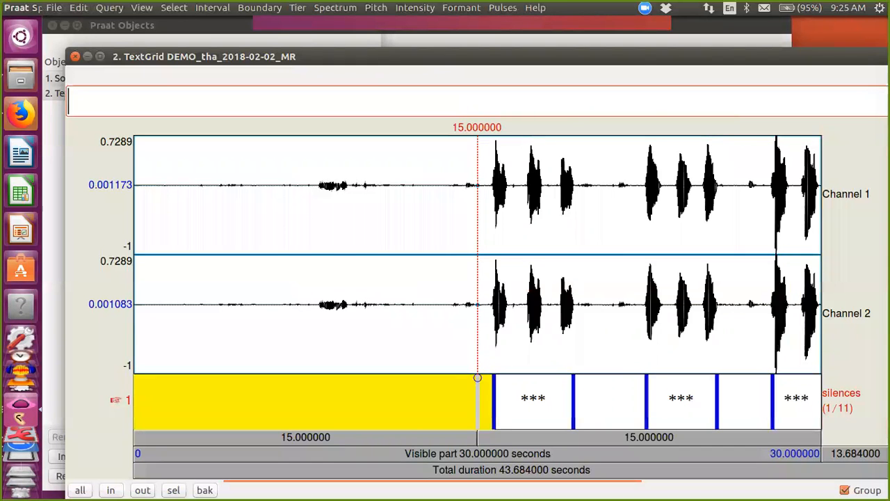
double_click(254, 57)
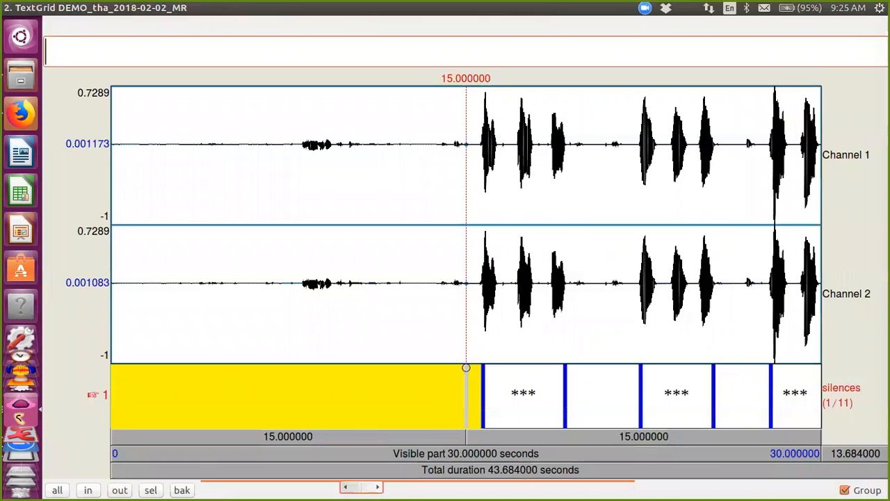
Step: Examine how the *** intervals and the empty intervals on the silences tier line up with the grouped repetitions in the waveform
left_click_drag(370, 487, 555, 487)
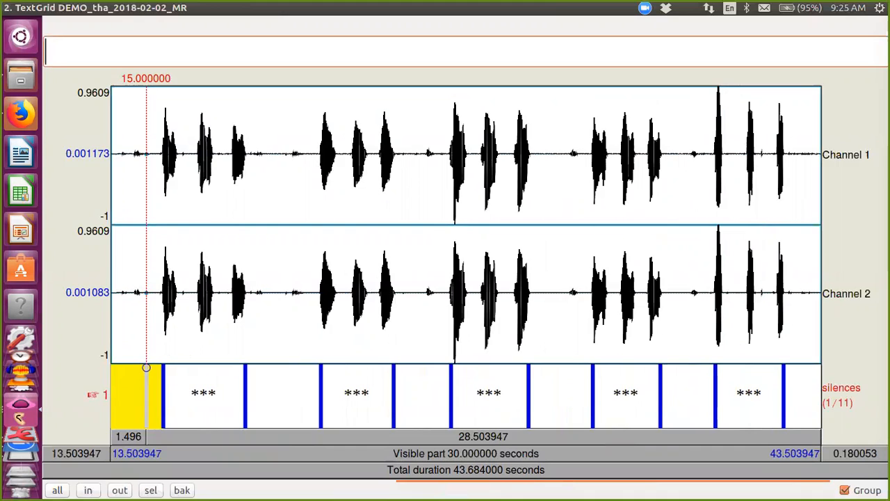
left_click_drag(162, 222, 248, 222)
left_click(203, 396)
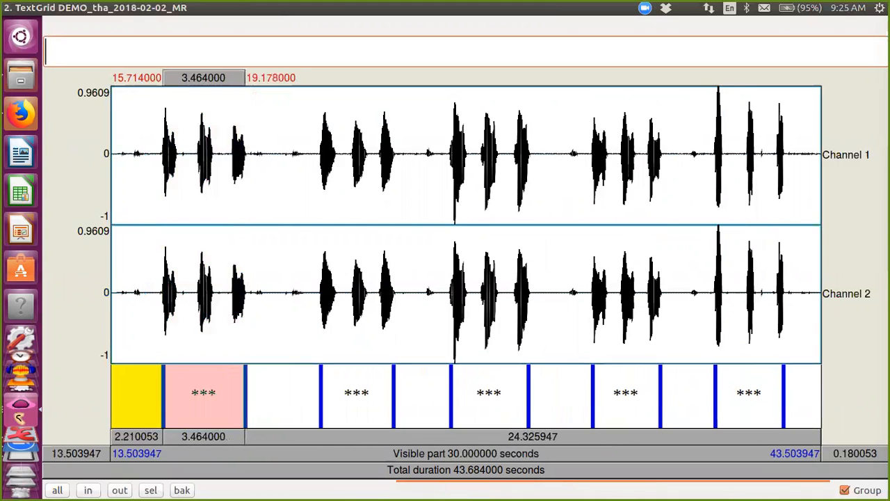
left_click(357, 395)
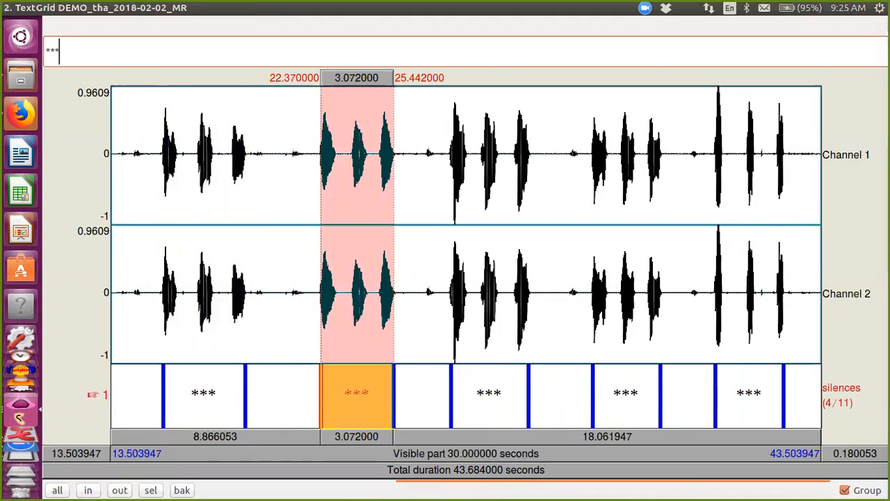
key("alt+Right")
key("alt+Right")
key("alt+Right")
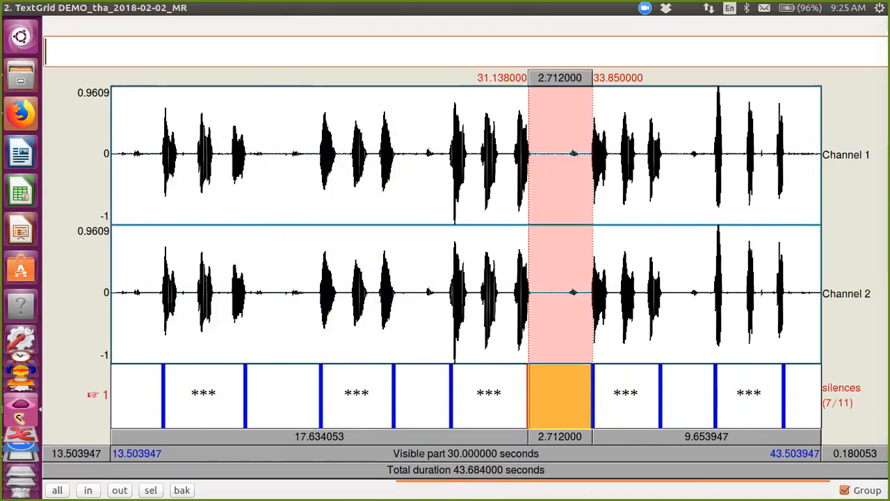
Step: Save the TextGrid as the text file DEMO_tha_2018-02-02_MR.TextGrid in the Digital Notebook DEMO Files folder
left_click(53, 9)
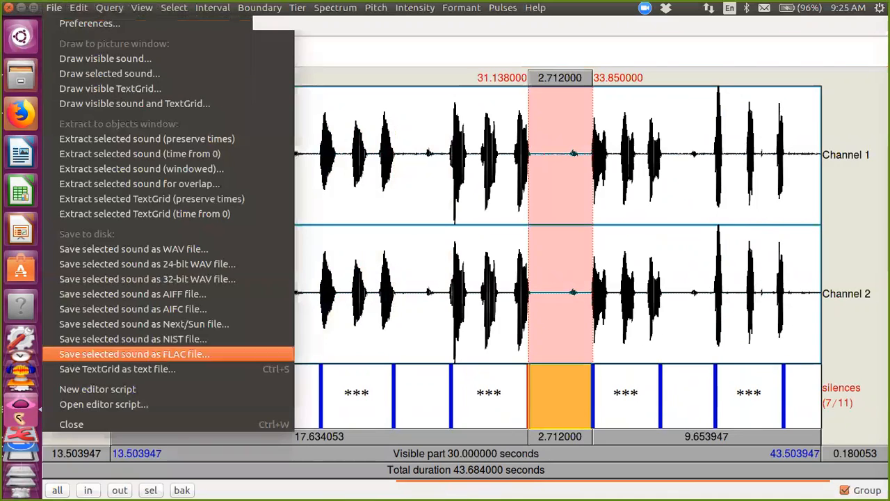
left_click(117, 369)
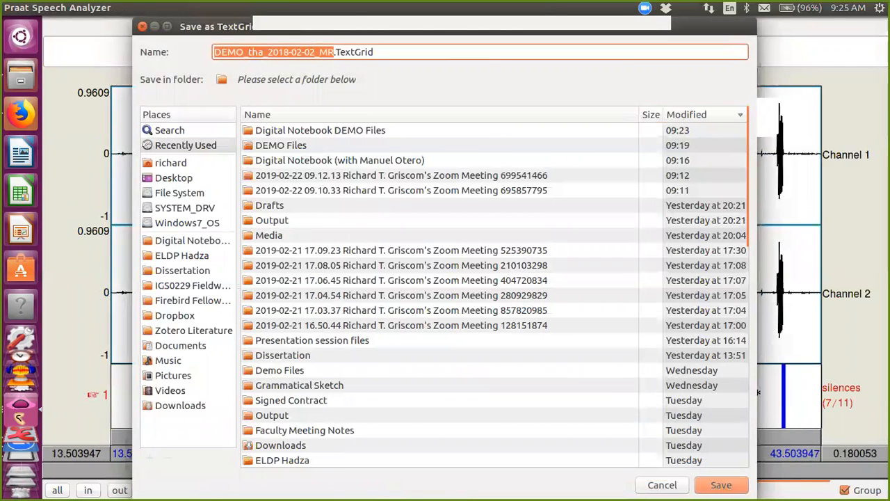
left_click(192, 240)
double_click(281, 145)
double_click(320, 130)
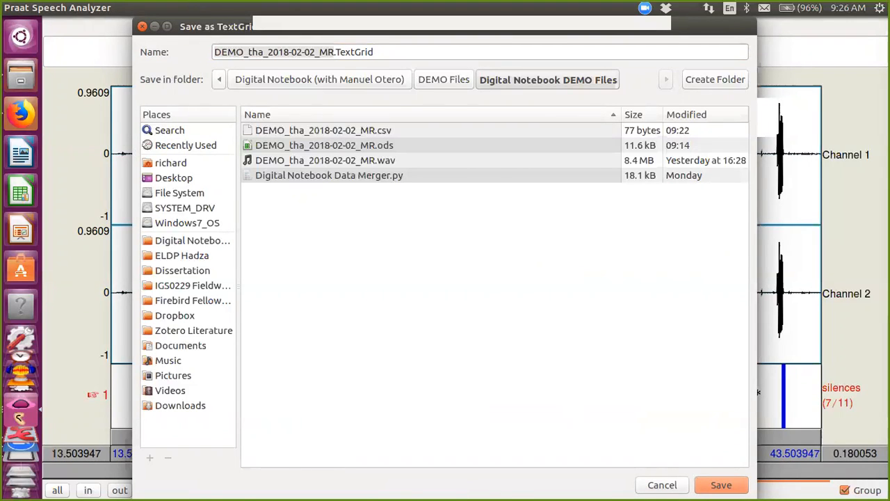
left_click(721, 485)
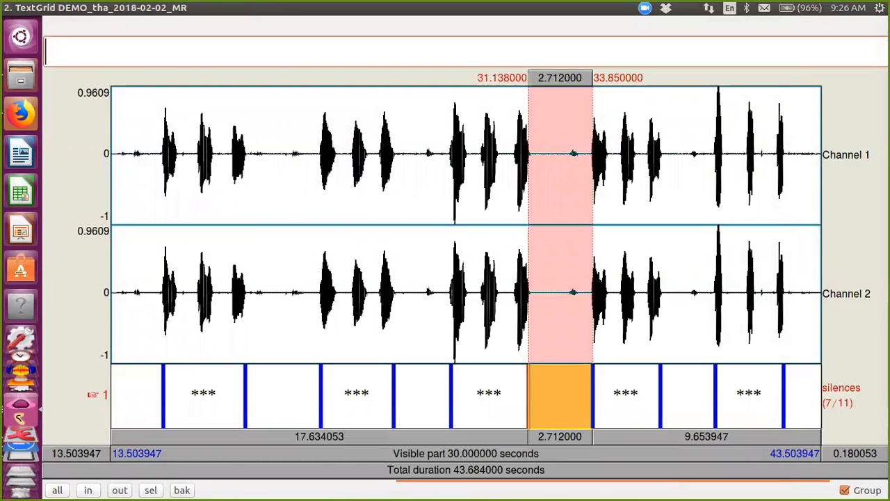
Step: Switch to the file manager and review the WAV, TextGrid, CSV and Python script files in the Digital Notebook DEMO Files folder
key("ctrl+alt+Left")
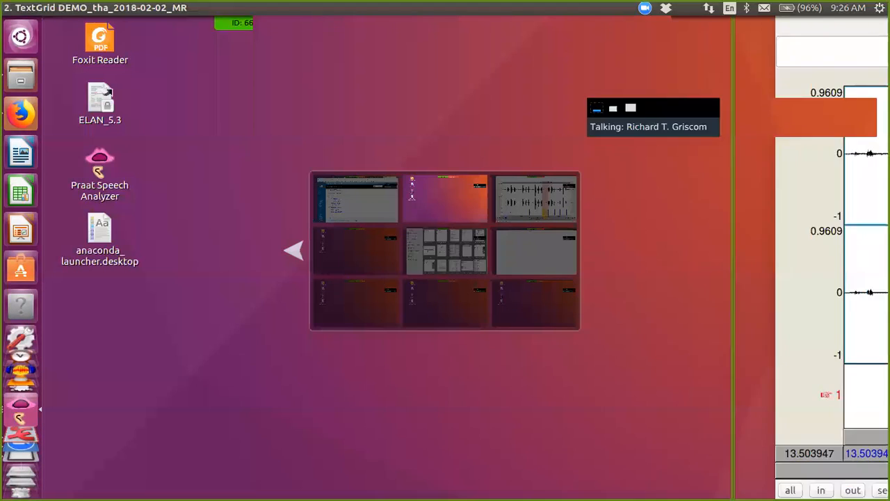
key("ctrl+alt+Down")
key("ctrl+alt+shift+Down")
key("ctrl+alt+Up")
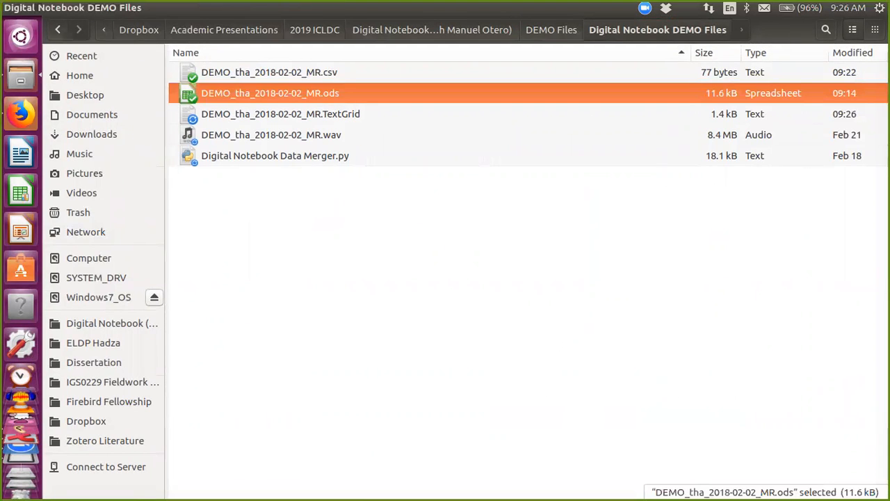
left_click(271, 135)
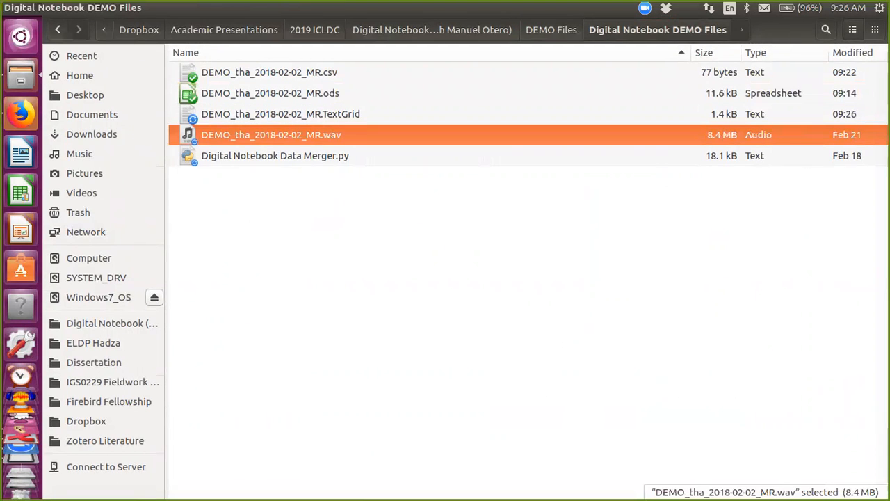
left_click(275, 156)
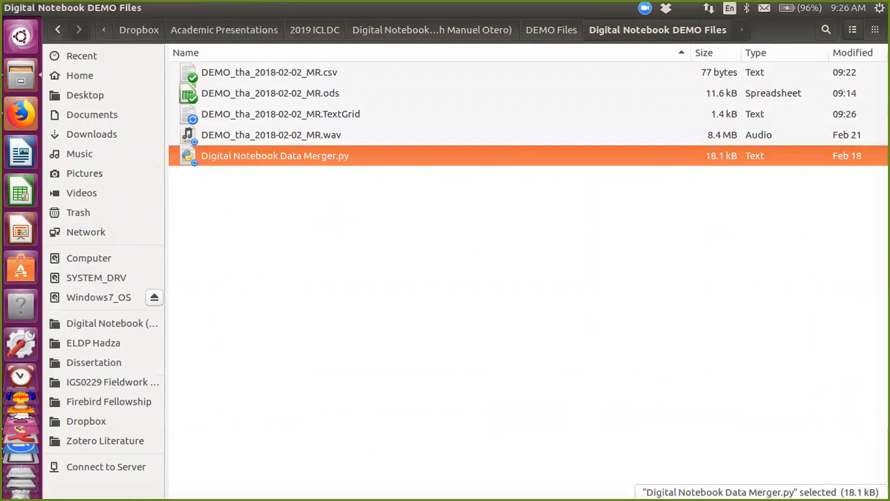
left_click(280, 114)
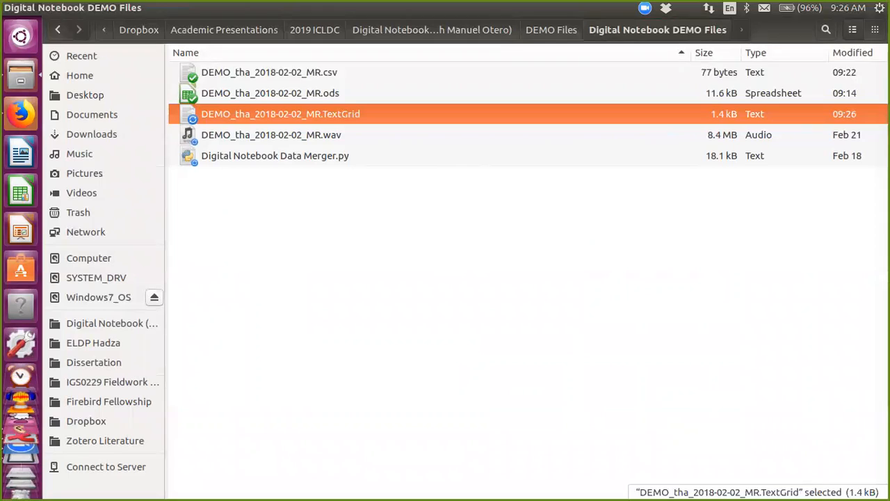
left_click(269, 72)
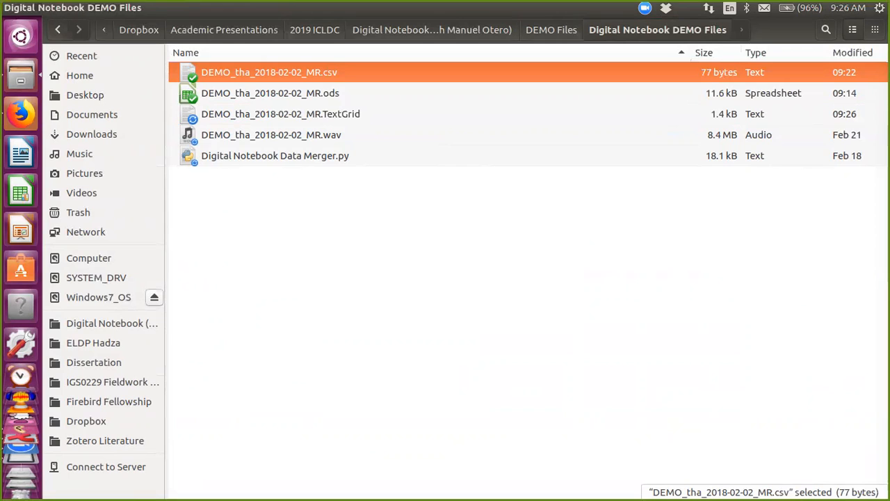
left_click(280, 114)
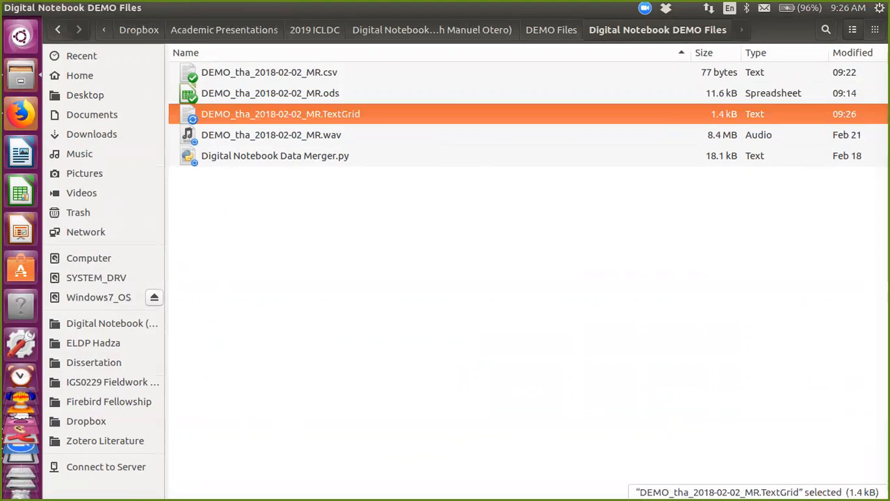
Step: Open Digital Notebook Data Merger.py in the Python IDLE editor
left_click(275, 156)
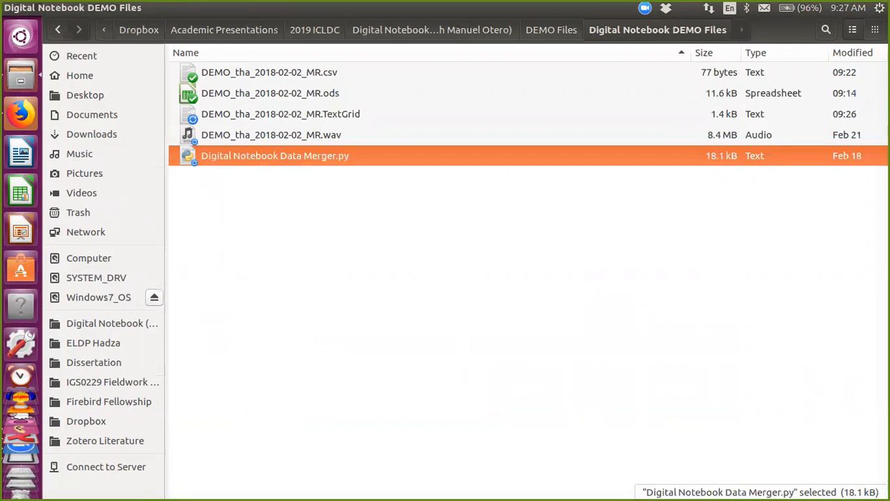
key("shift+F10")
key("Down")
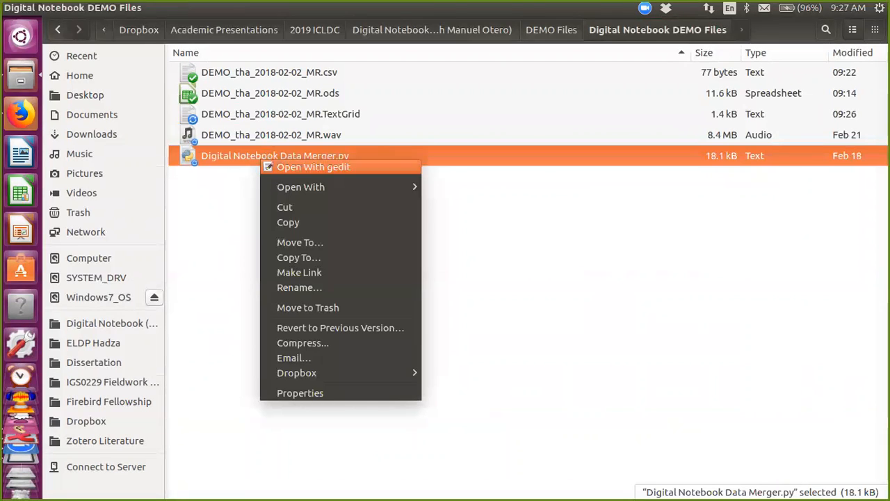
key("Down")
key("Left")
key("Right")
key("Down")
key("Return")
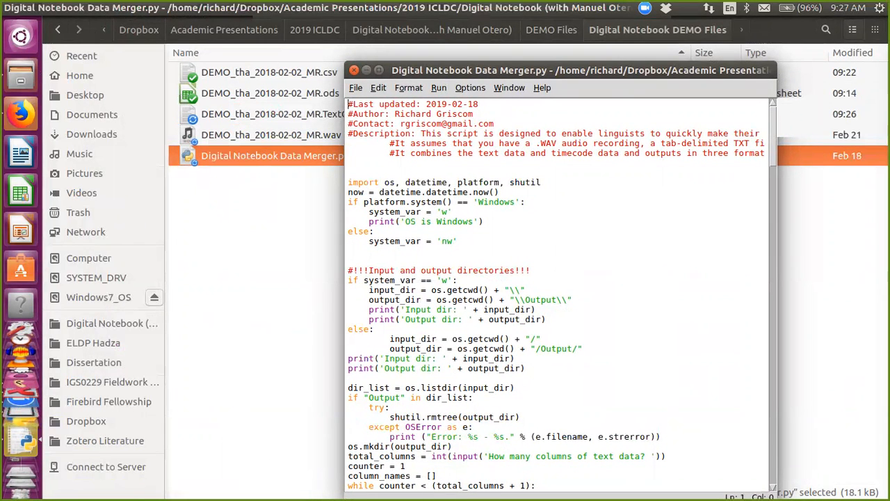
Step: Run the data merger script and set the number of text data columns to 2
key("alt+r")
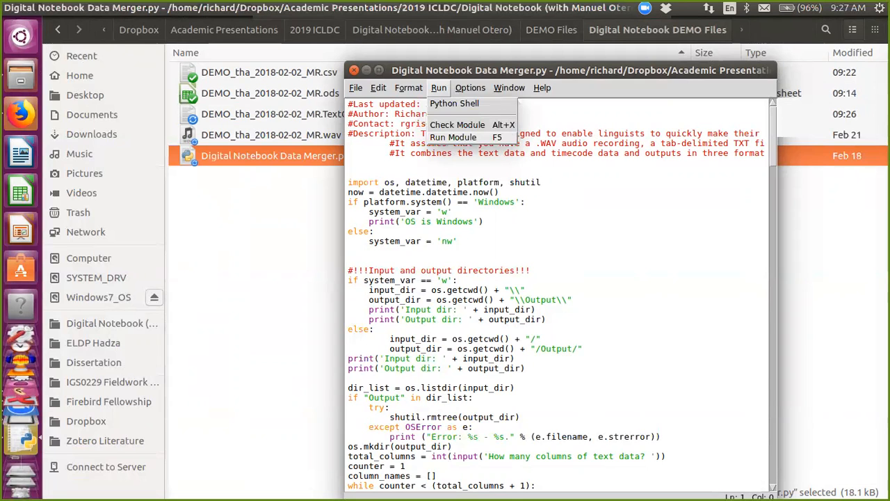
key("F5")
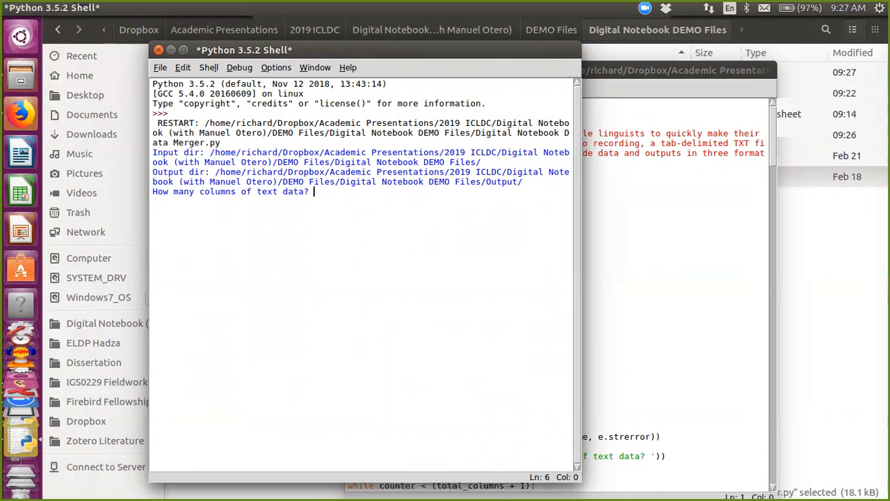
type("2")
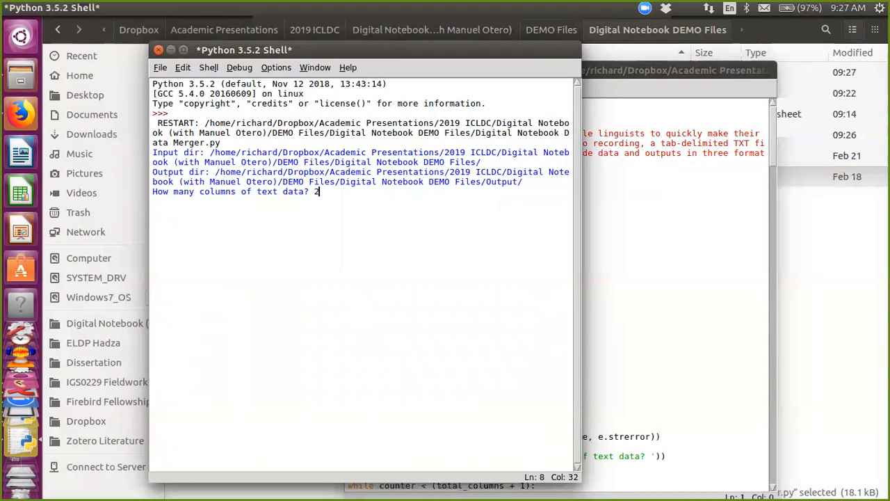
key("Return")
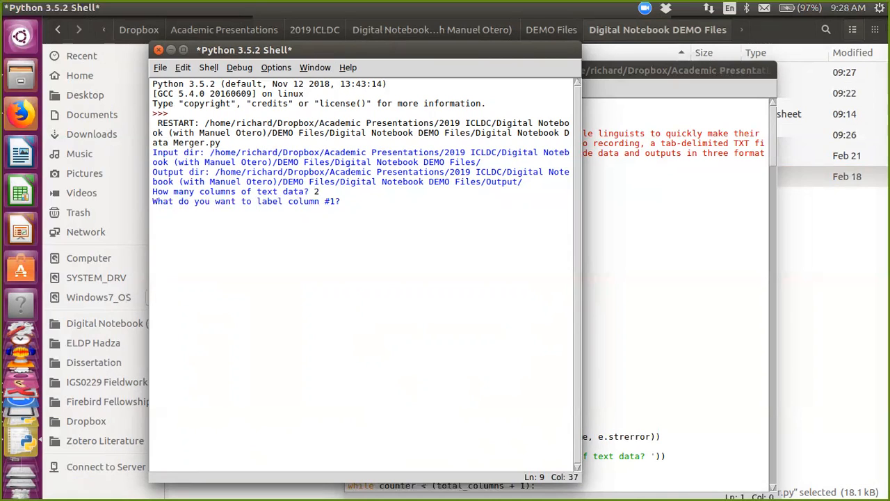
Step: Label column #1 Translation and column #2 Transcription to process the notebook data
type("Translation")
key("Return")
type("Tran")
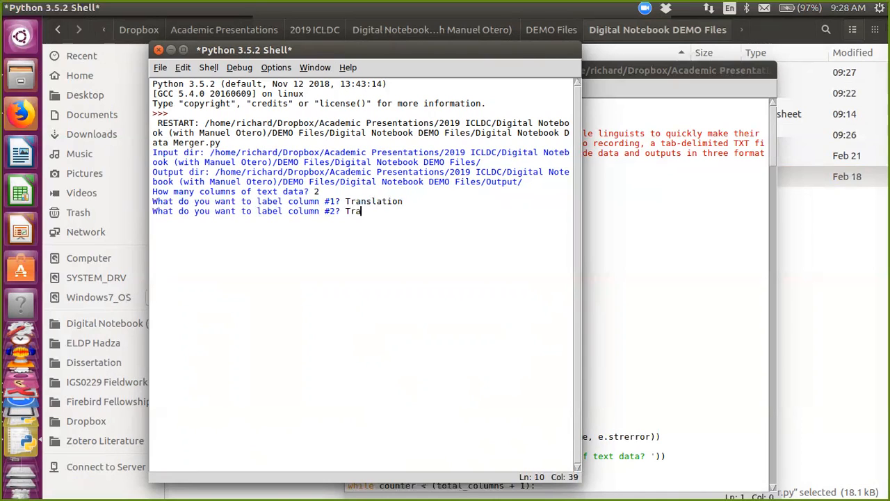
type("scription")
key("Return")
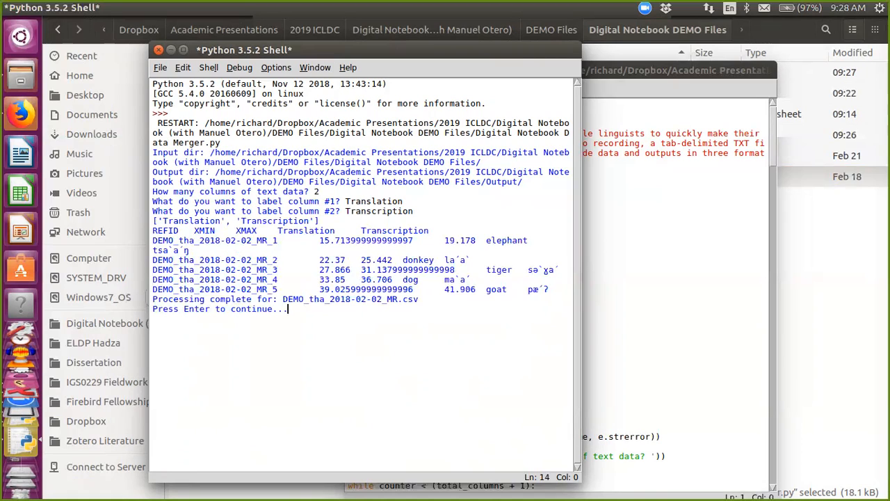
Step: Continue past the script's final prompt, and close the Python shell and the script editor
key("Return")
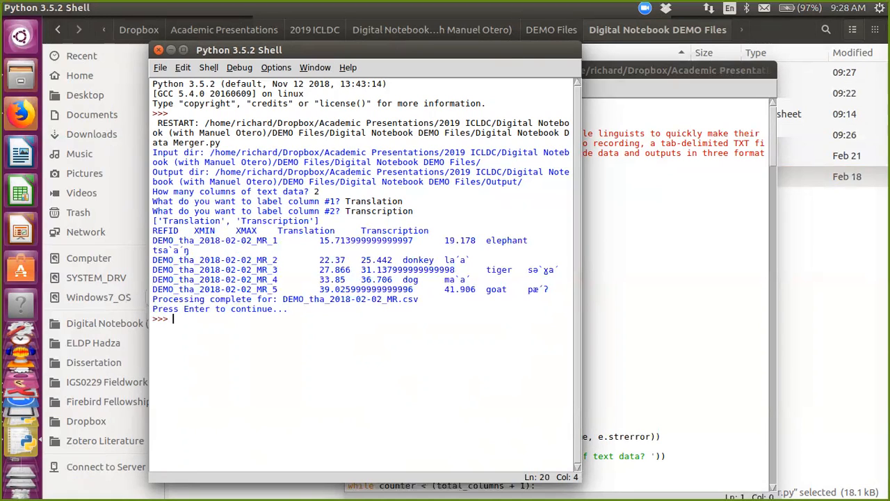
left_click(159, 50)
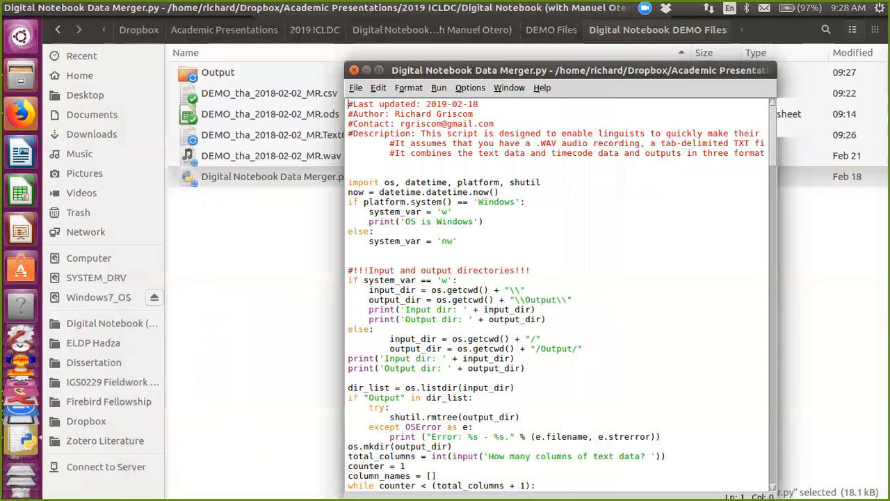
left_click(353, 69)
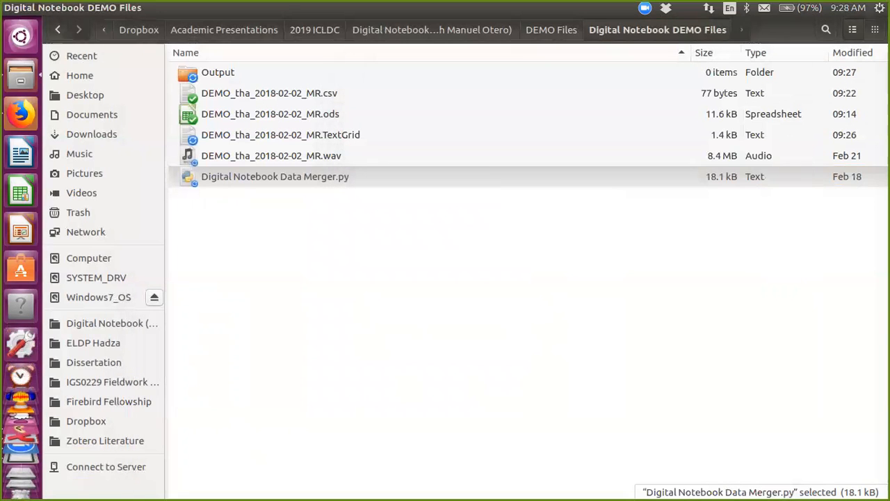
Step: Open DEMO_tha_2018-02-02_MR.csv from the Output folder in LibreOffice Calc with UTF-8 and tab-separated import settings
left_click(218, 72)
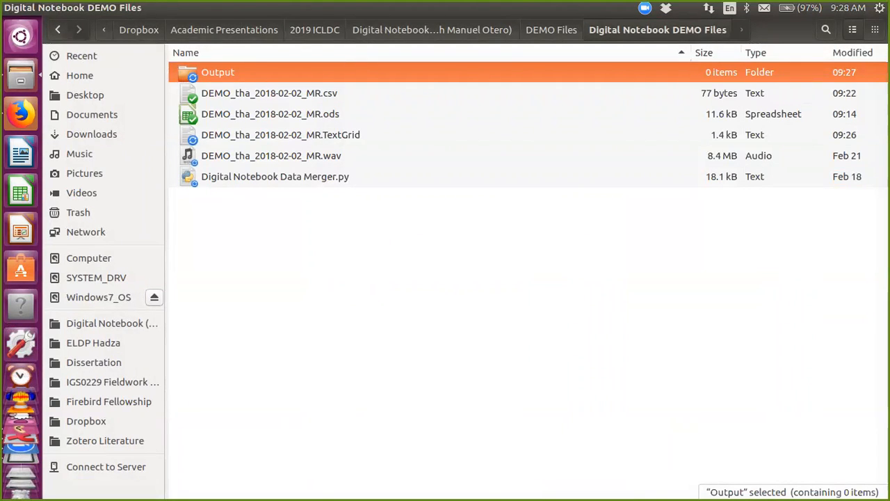
key("Return")
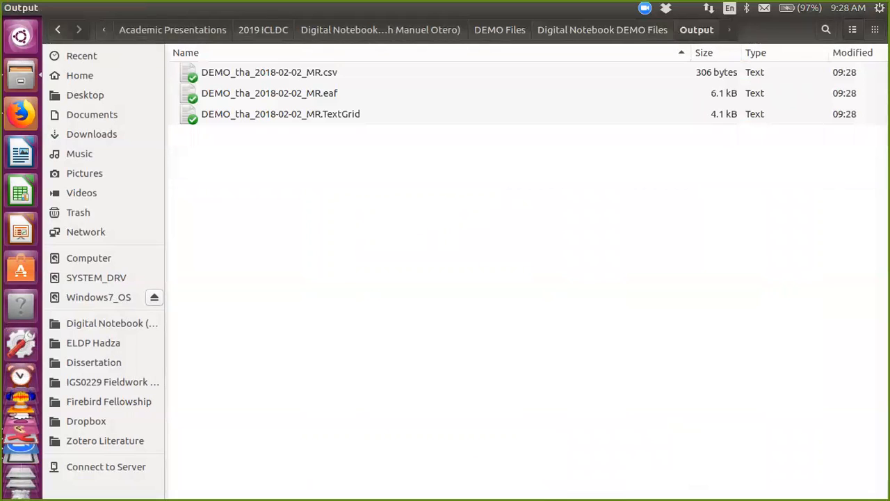
left_click(269, 72)
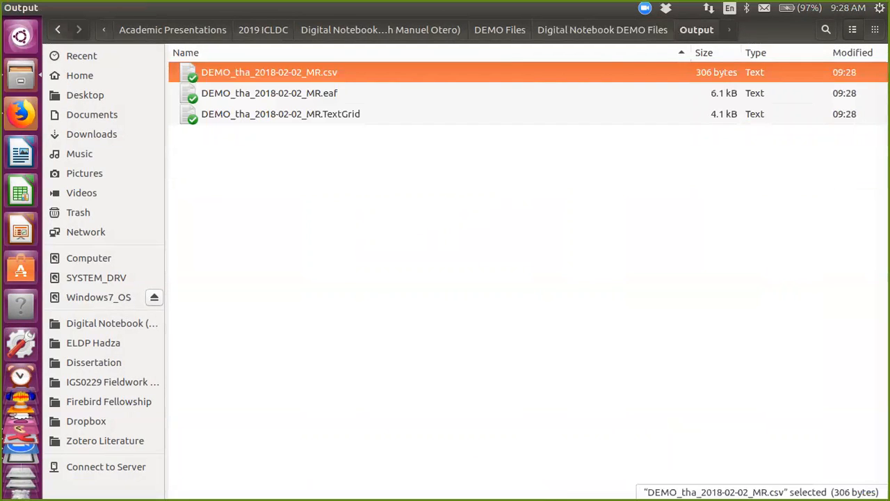
right_click(292, 71)
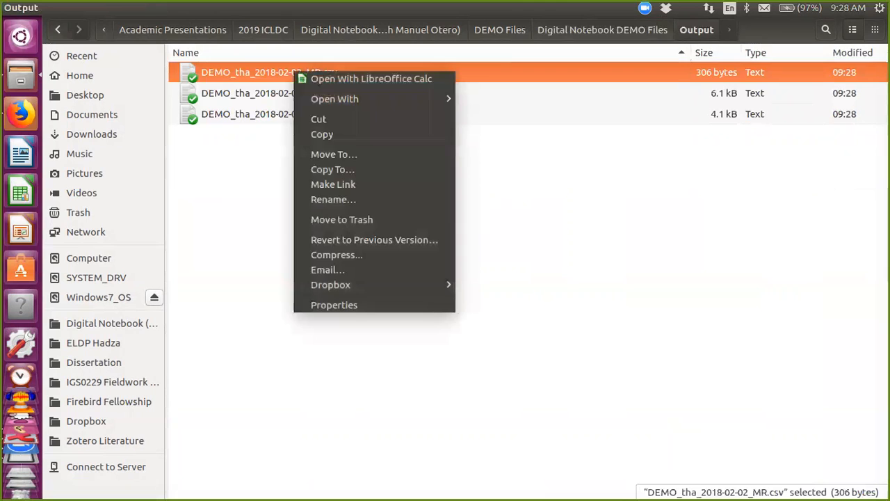
left_click(313, 80)
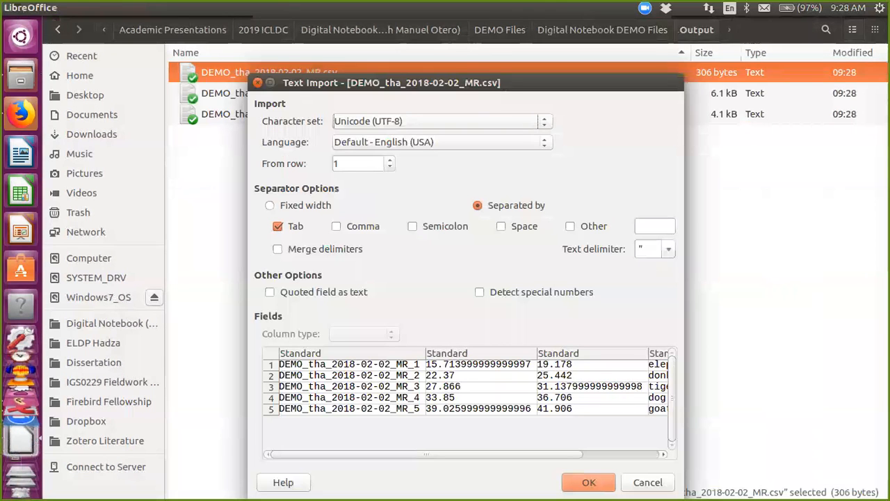
key("Return")
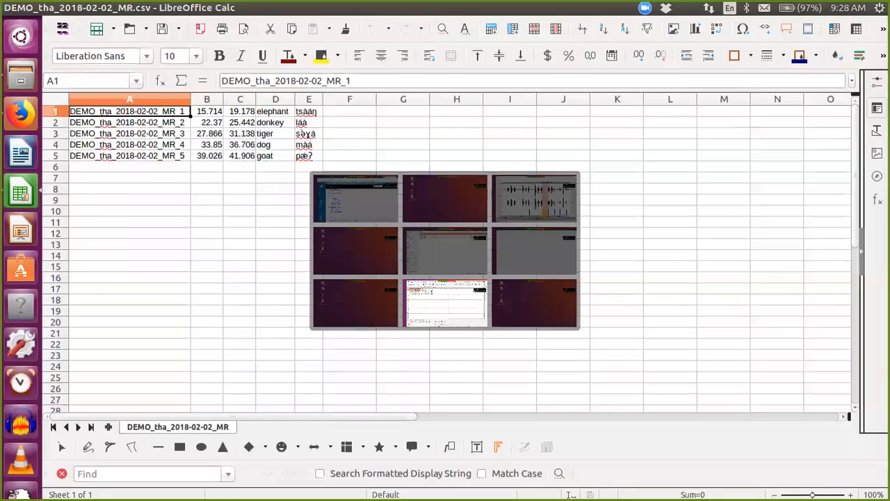
Step: Examine the merged CSV's first rows column by column, from the reference IDs and time stamps to the translation and transcription
scroll(446, 252, "up", 5)
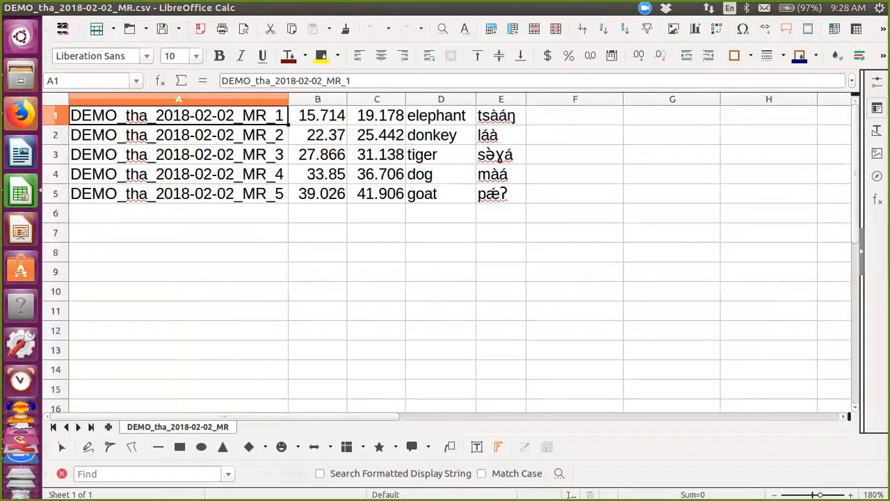
left_click(178, 135)
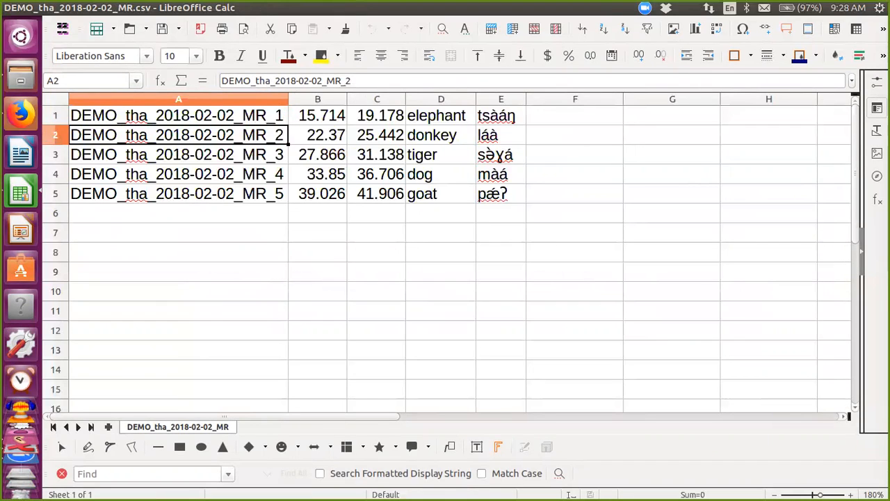
key("Right")
key("Up")
key("Right")
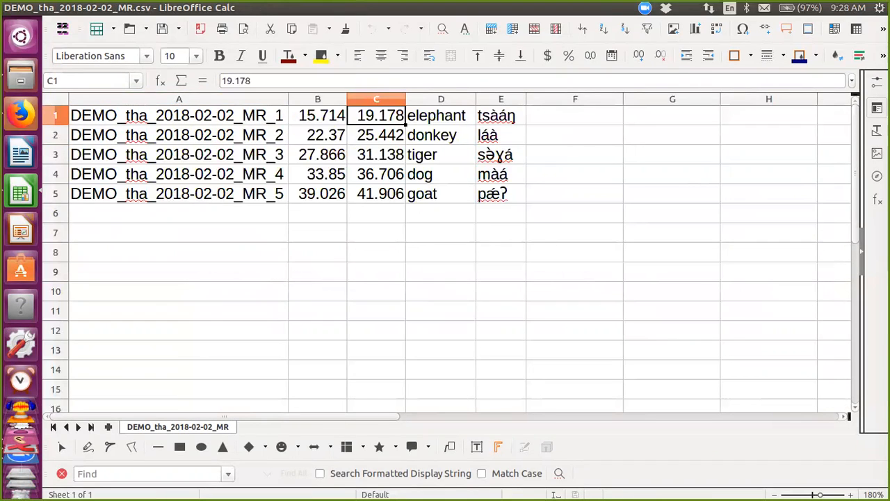
key("Right")
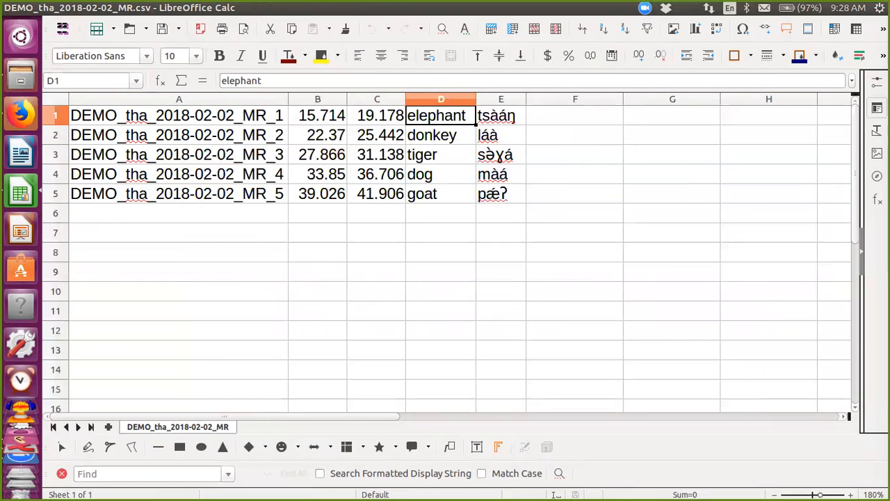
key("Right")
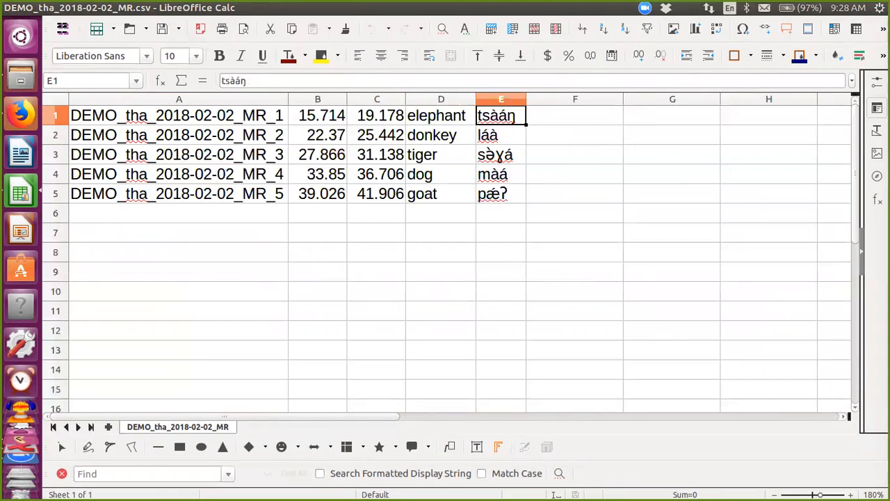
Step: Locate the merged TextGrid in the Output folder, and switch to Praat to close the original TextGrid's editor
key("alt+Tab")
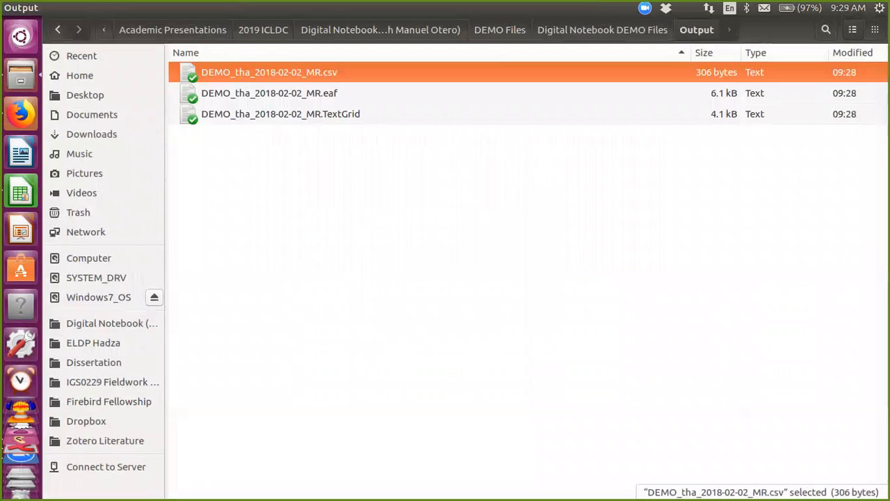
left_click(280, 114)
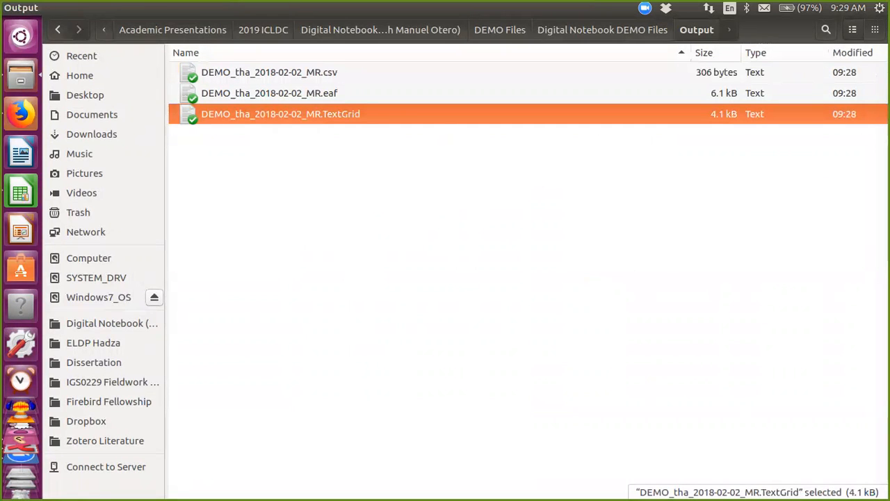
key("alt+Tab")
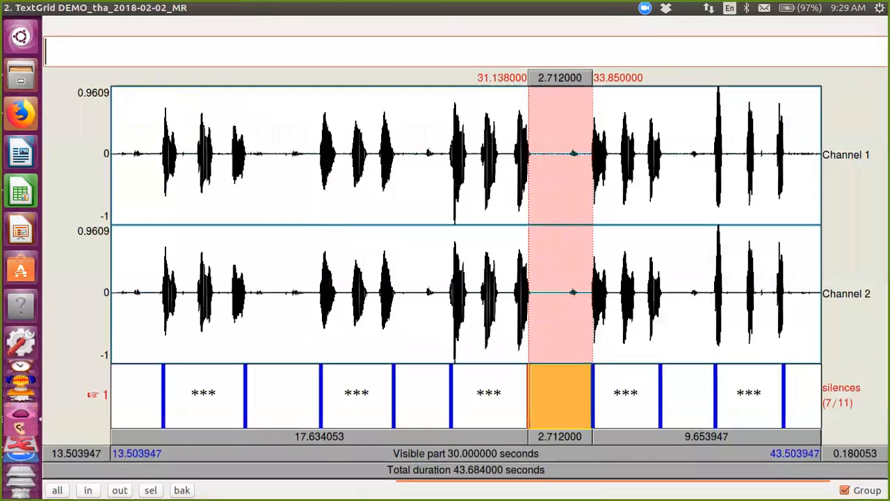
key("ctrl+w")
Step: Read DEMO_tha_2018-02-02_MR.TextGrid from the Output folder into the Praat objects list
left_click(118, 8)
left_click(149, 25)
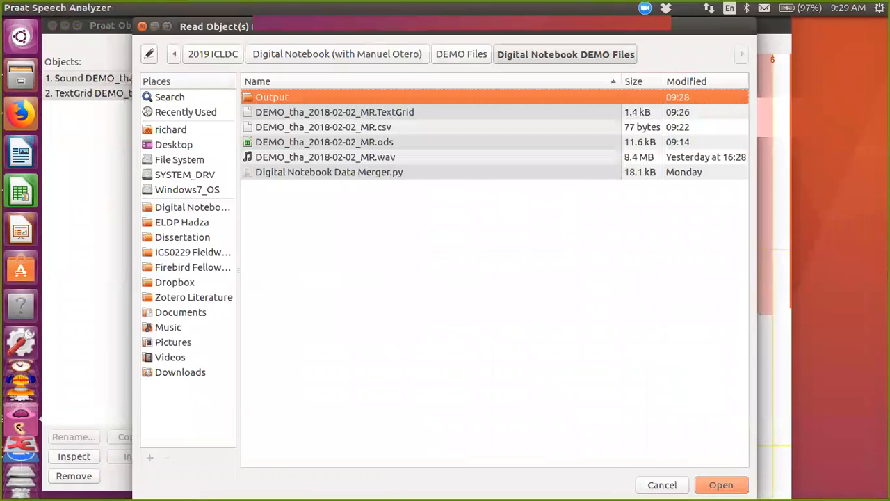
key("Return")
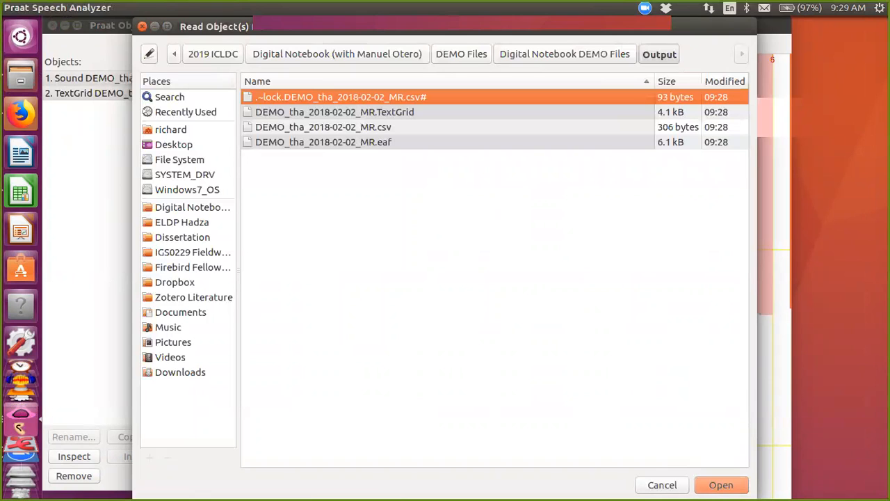
left_click(357, 112)
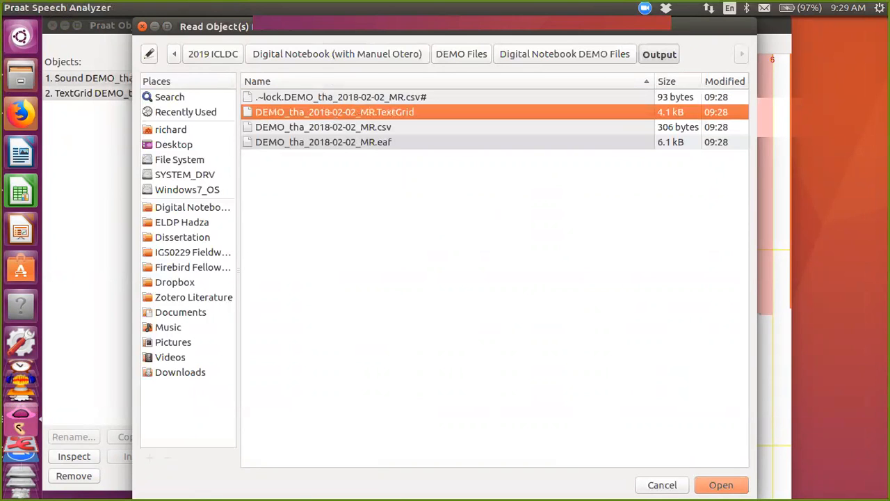
key("Return")
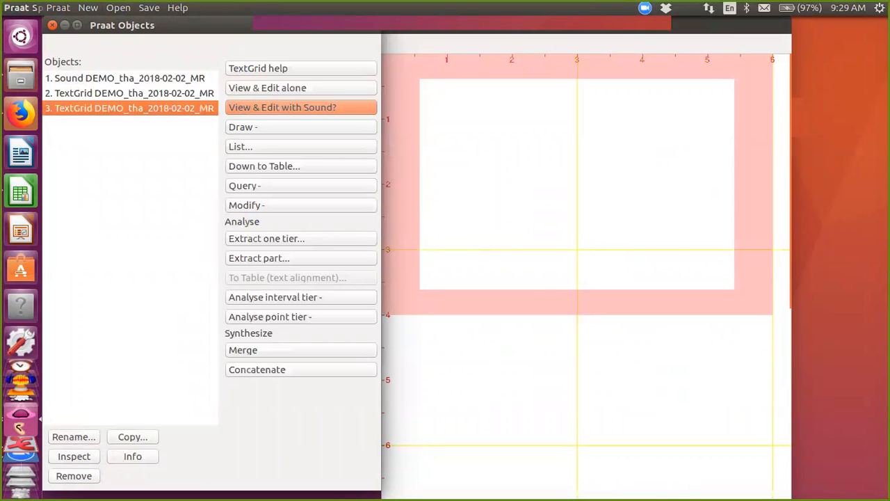
Step: View the merged TextGrid together with the Sound object in a maximized editor, showing all five labelled segments
left_click(126, 77, "ctrl")
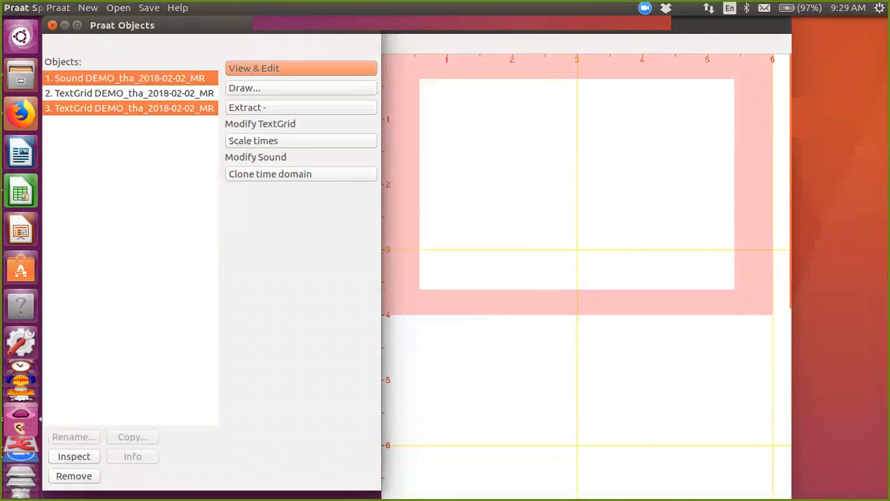
left_click(300, 68)
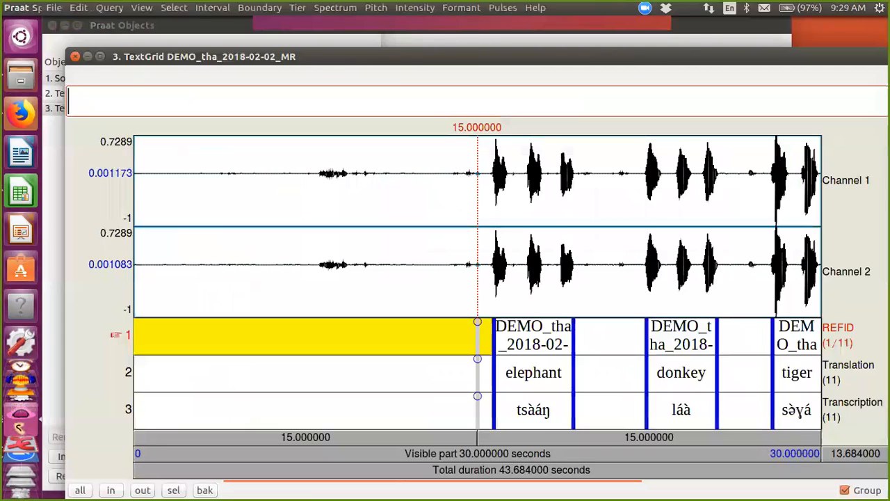
double_click(300, 55)
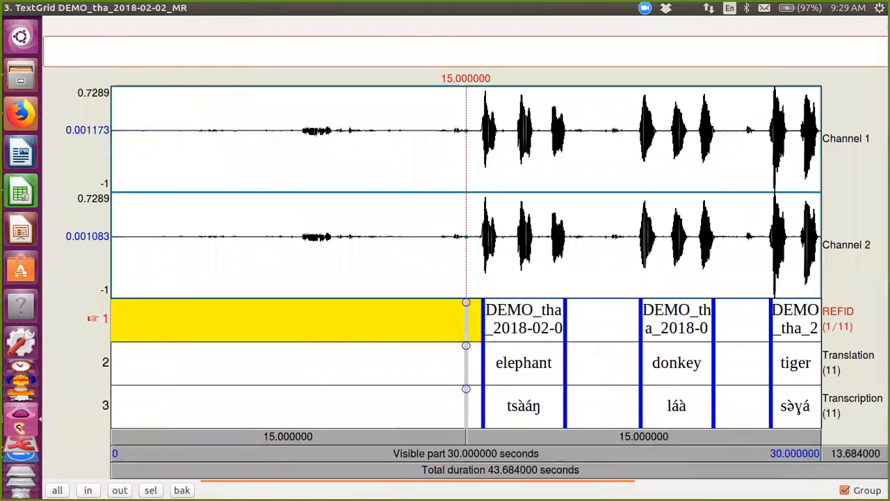
left_click_drag(254, 486, 444, 487)
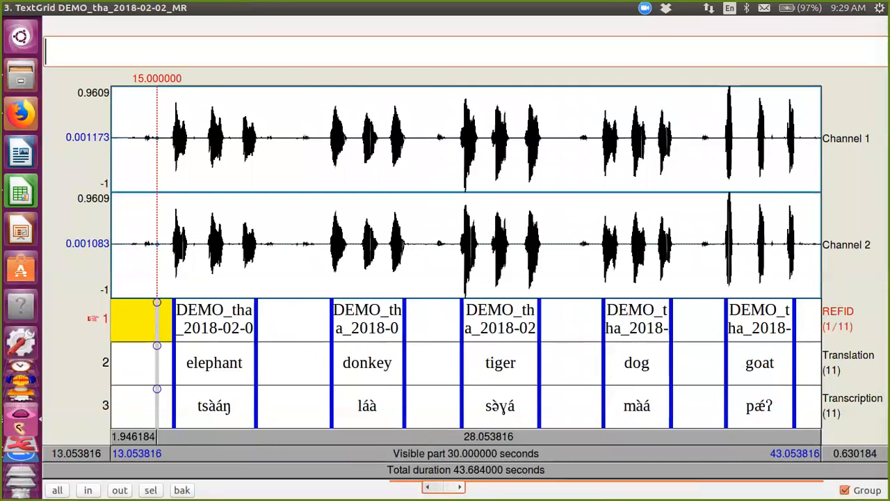
Step: Locate DEMO_tha_2018-02-02_MR.eaf in the Output folder and switch to ELAN
key("ctrl+alt+Down")
key("ctrl+alt+Left")
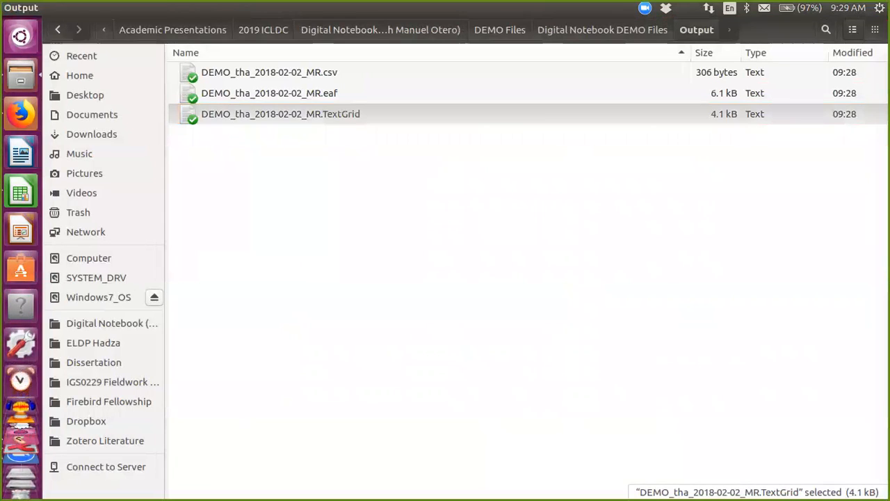
left_click(269, 93)
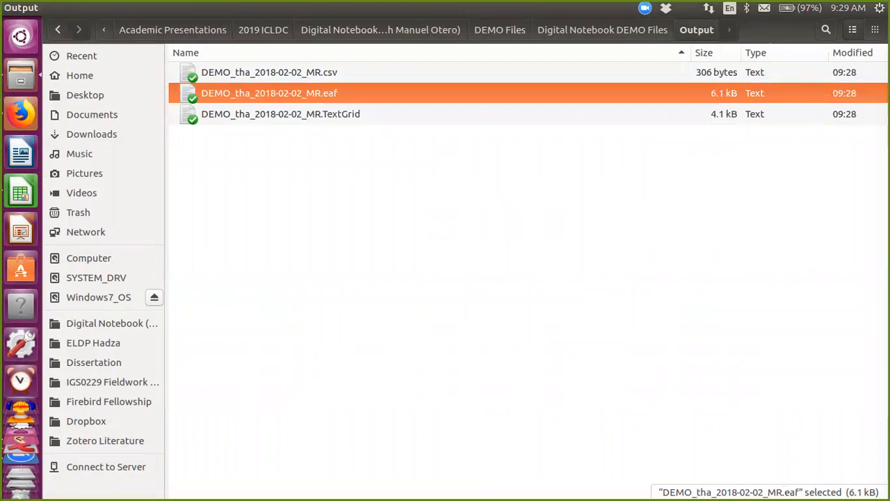
key("ctrl+alt+Right")
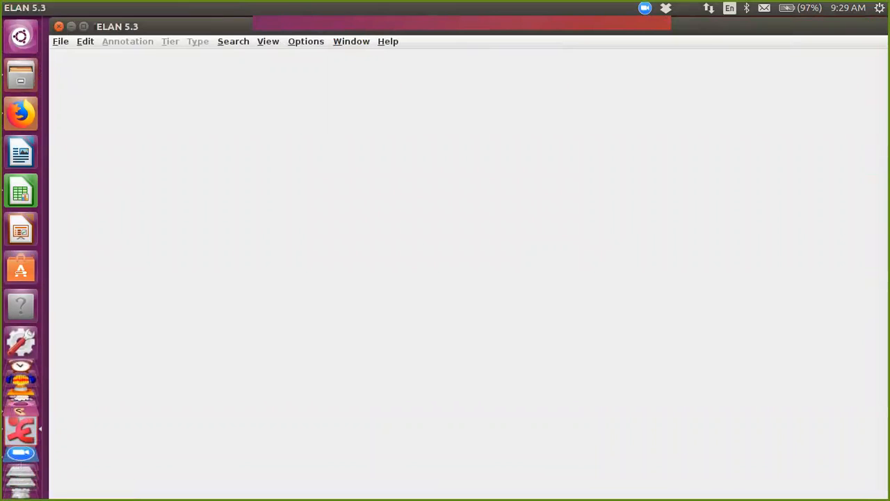
Step: Begin opening an EAF file and browse to the Academic Presentations folder in Dropbox
left_click(61, 42)
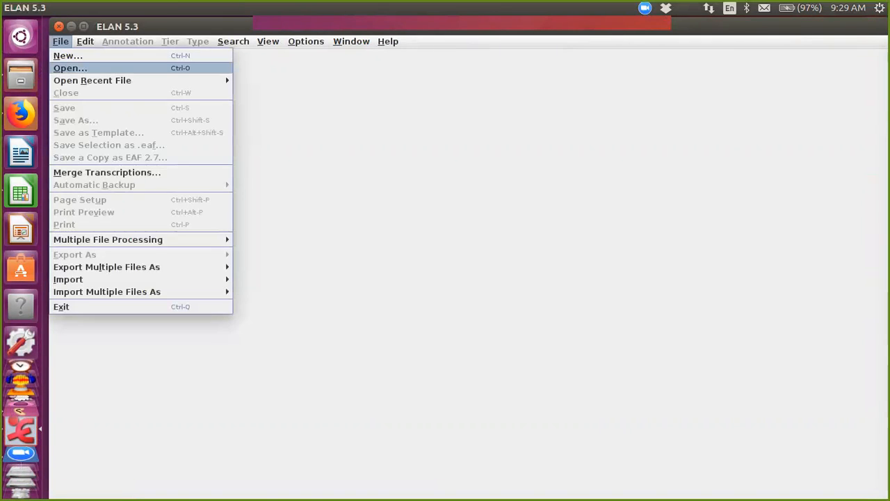
left_click(70, 68)
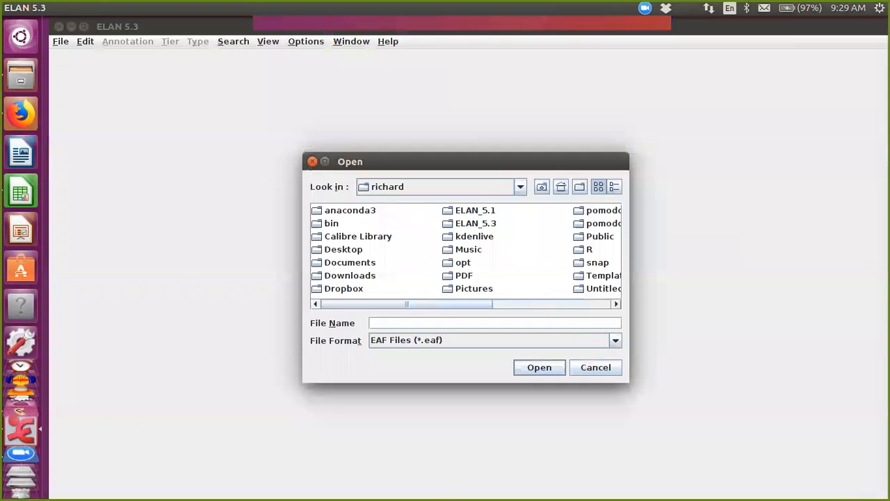
double_click(343, 288)
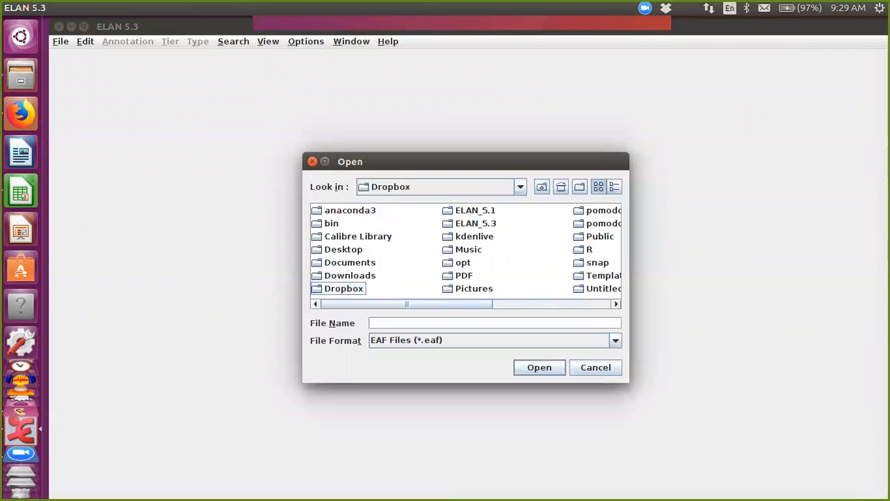
left_click(380, 223)
key("Return")
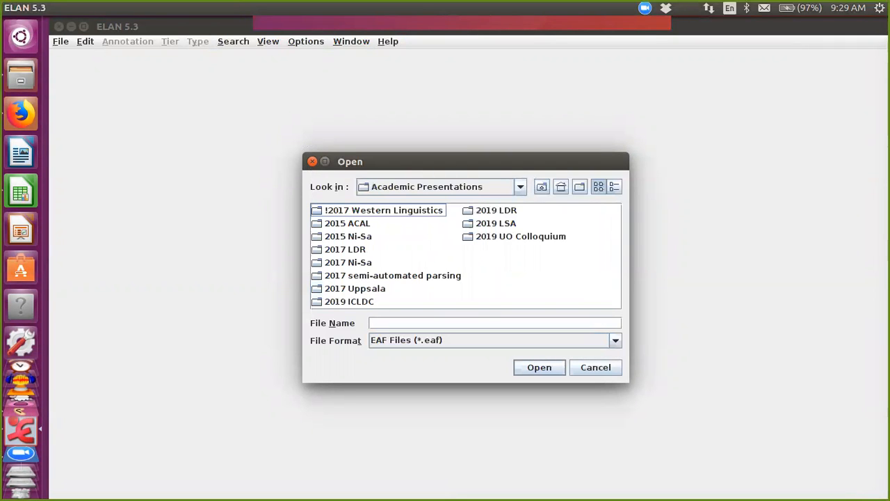
Step: Open DEMO_tha_2018-02-02_MR.eaf from the Output folder of the Digital Notebook DEMO Files under 2019 ICLDC
double_click(349, 301)
left_click(375, 210)
key("Return")
left_click(349, 224)
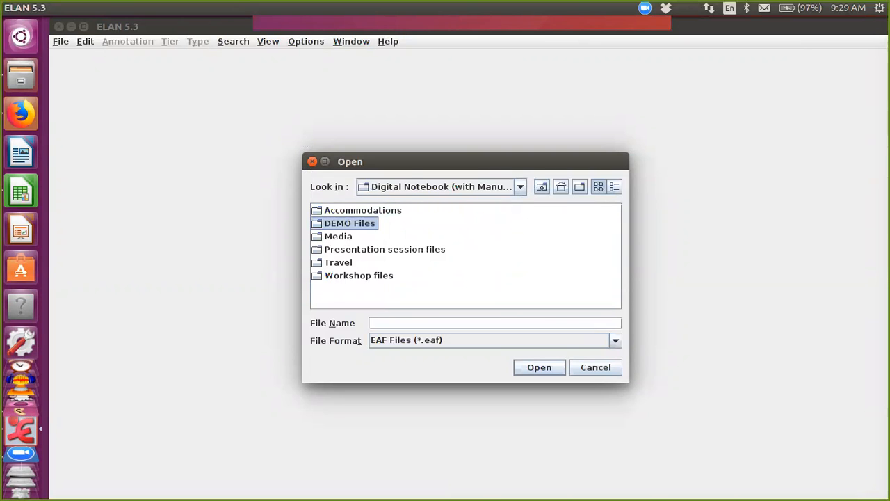
key("Return")
key("Return")
key("Return")
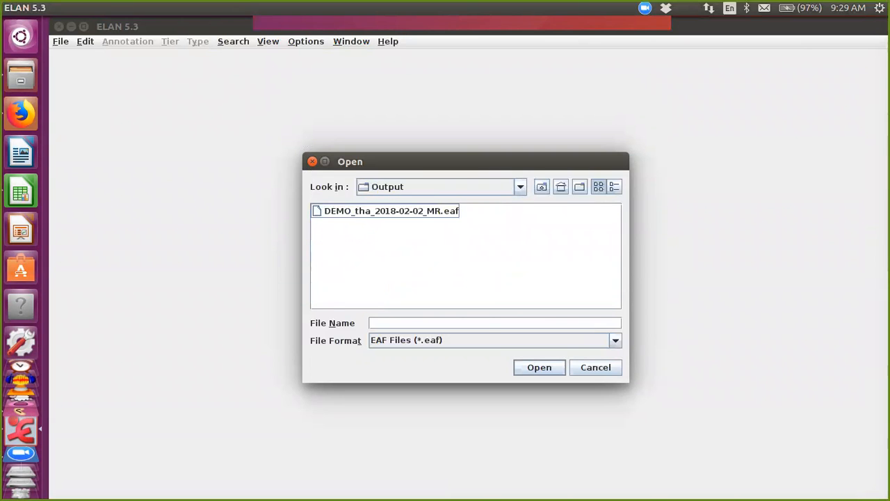
left_click(389, 211)
key("Return")
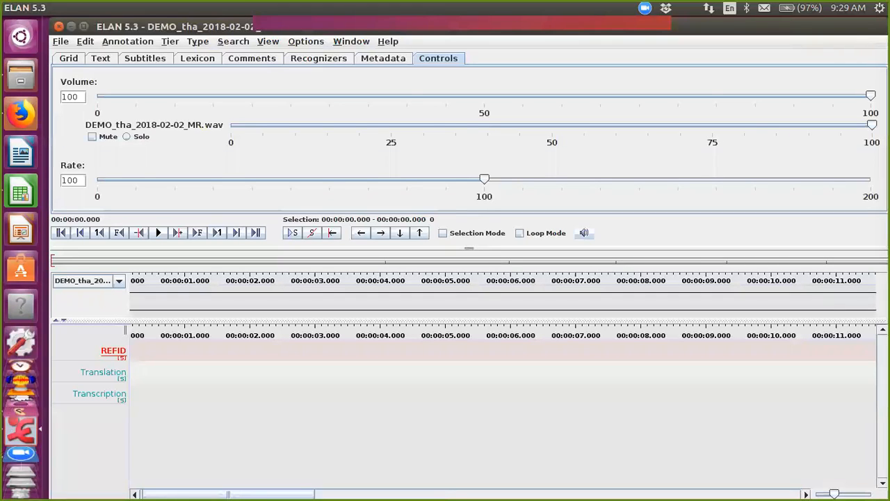
Step: Sort the tiers by hierarchy and bring the first annotation on the timeline into view
right_click(116, 373)
mouse_move(209, 364)
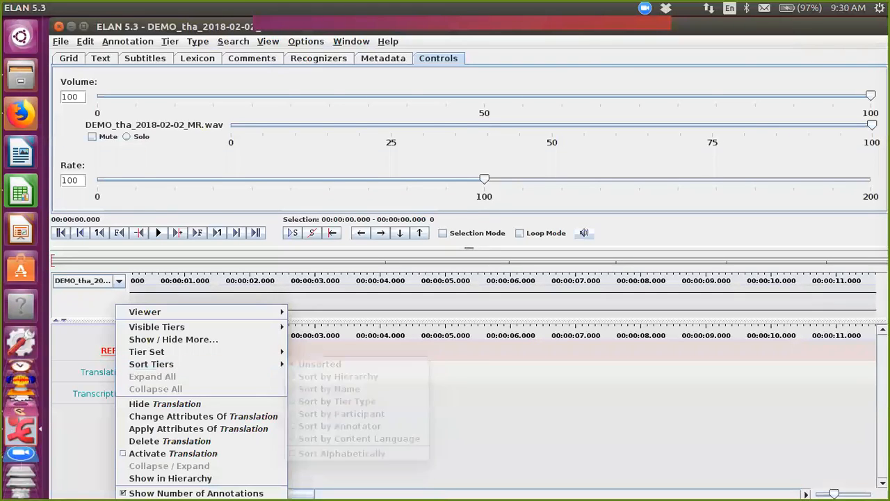
left_click(338, 376)
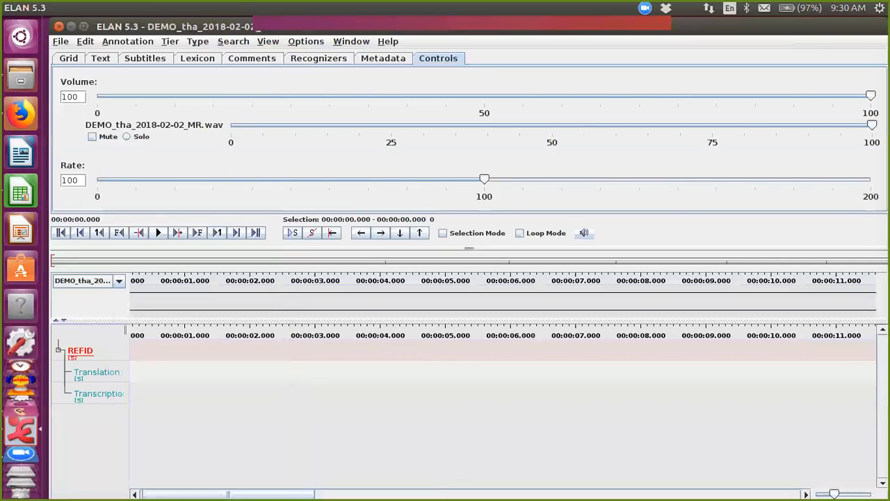
scroll(501, 383, "right", 10)
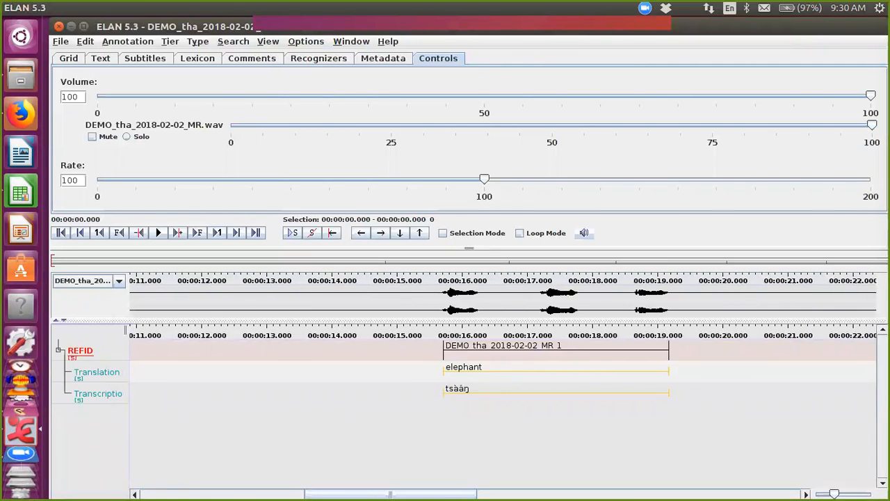
Step: Review the REFID, Translation and Transcription annotations along the timeline from the donkey entry through the goat entry
scroll(501, 383, "left", 3)
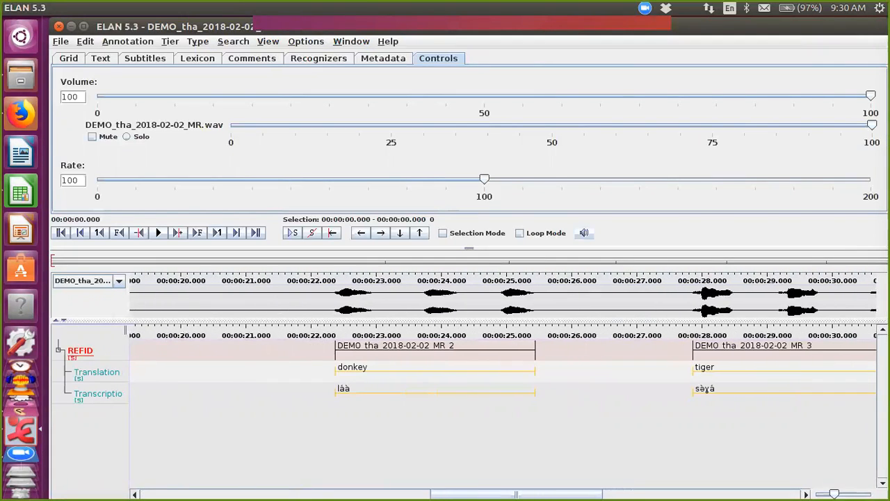
scroll(500, 383, "right", 5)
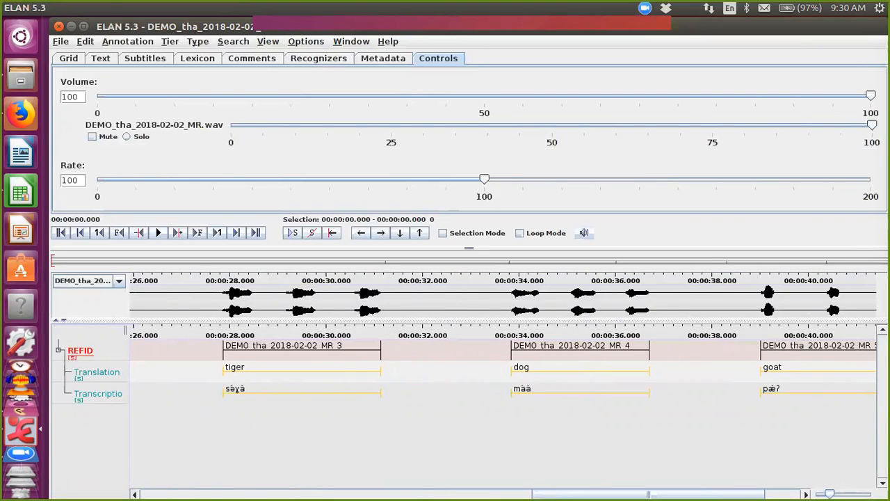
scroll(501, 382, "right", 3)
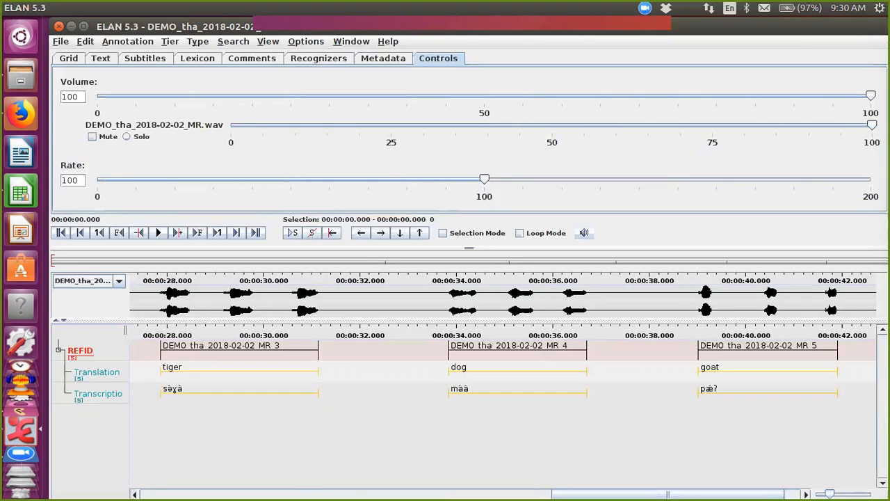
Step: Switch to Firefox and review the documentation, resources and contact sections on the Digital-Notebook-Method wiki's Home page on GitHub
key("alt+Tab")
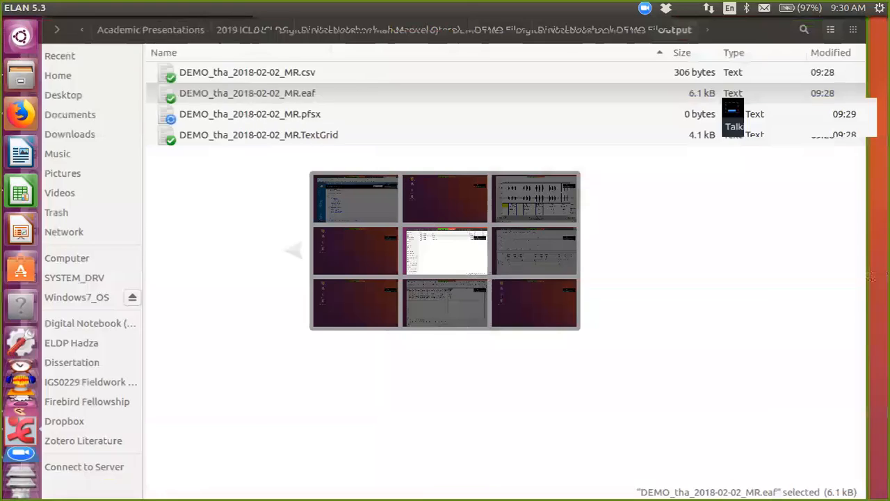
key("ctrl+1")
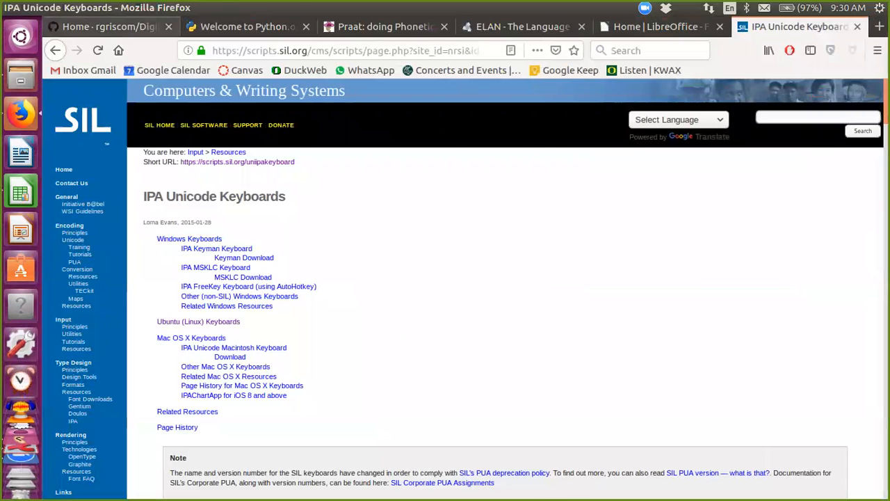
scroll(376, 278, "down", 4)
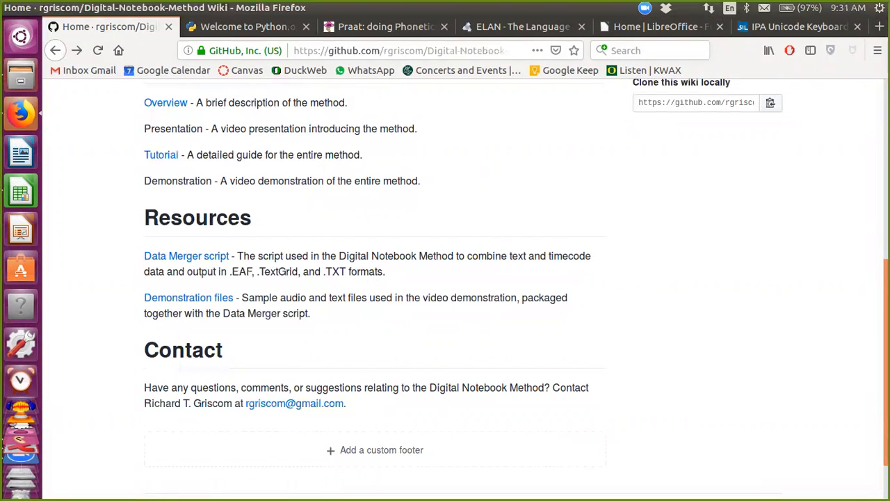
scroll(445, 278, "up", 9)
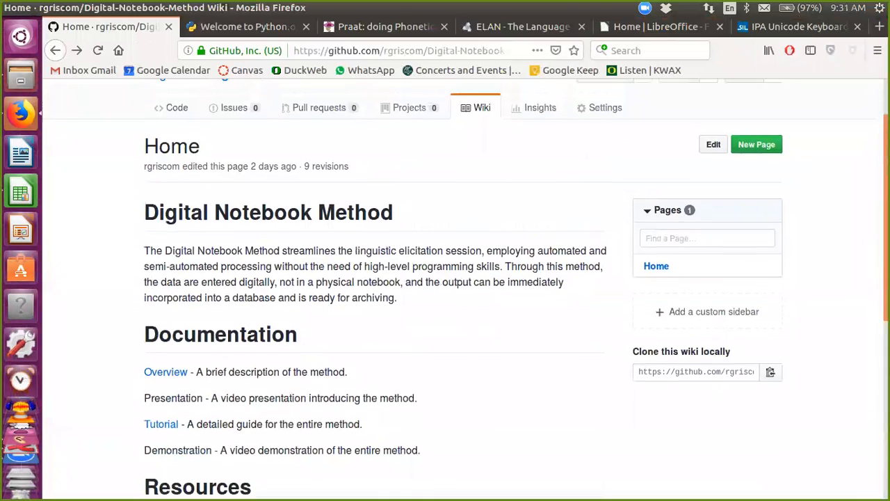
left_click(646, 8)
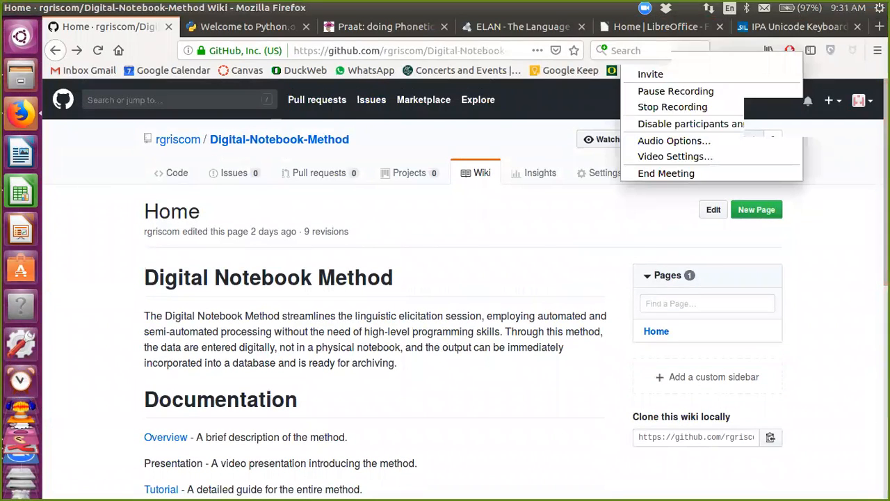